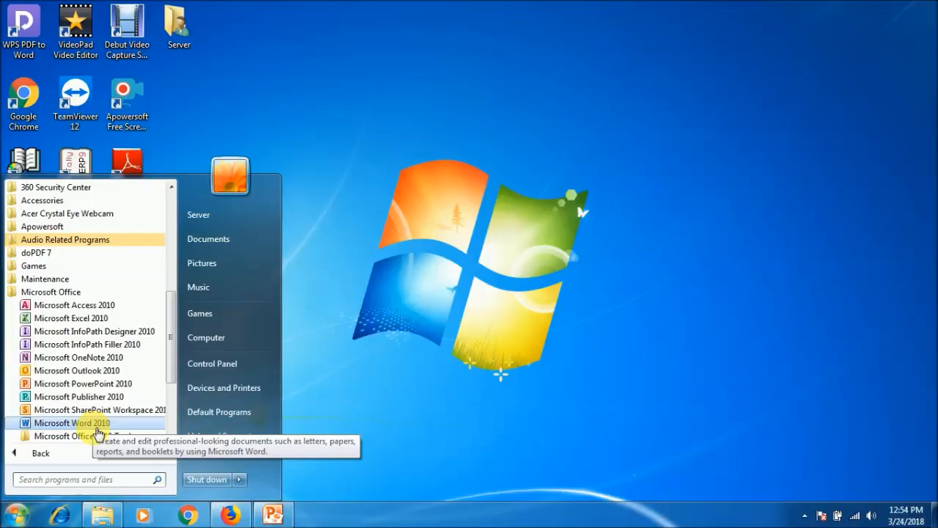
{"action": "left_click", "coordinate": [18, 514]}
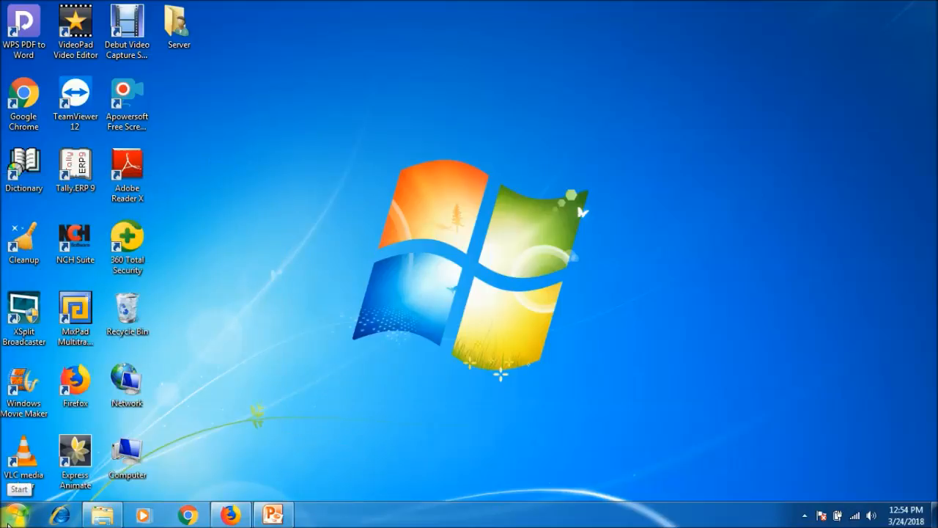
{"action": "left_click", "coordinate": [18, 514]}
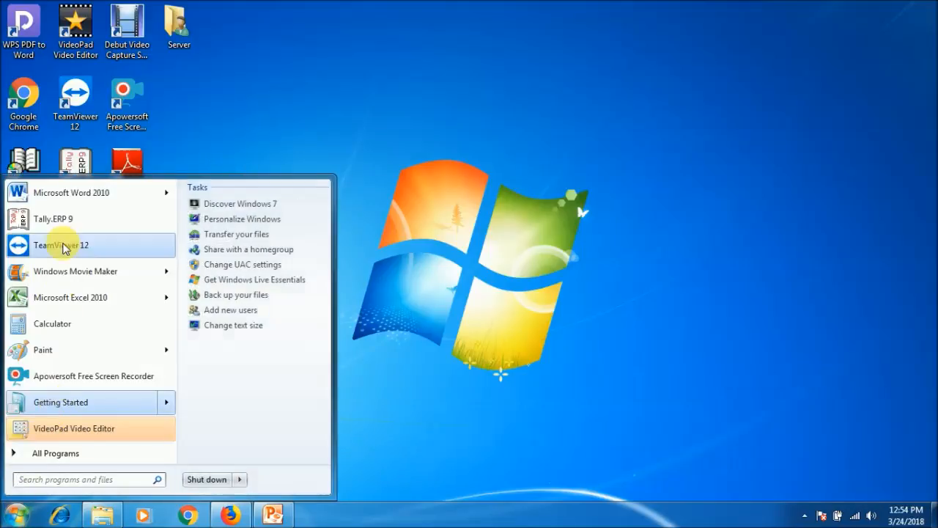
{"action": "mouse_move", "coordinate": [72, 198]}
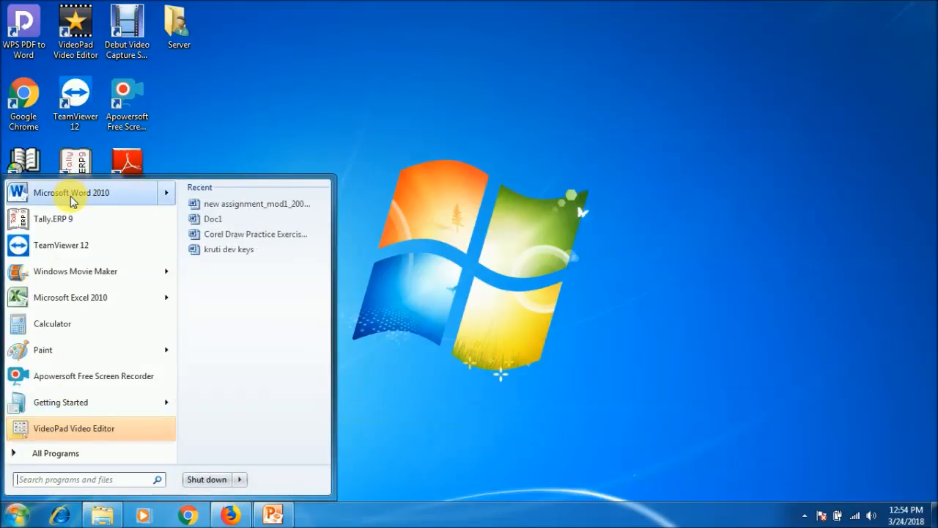
{"action": "left_click", "coordinate": [17, 517]}
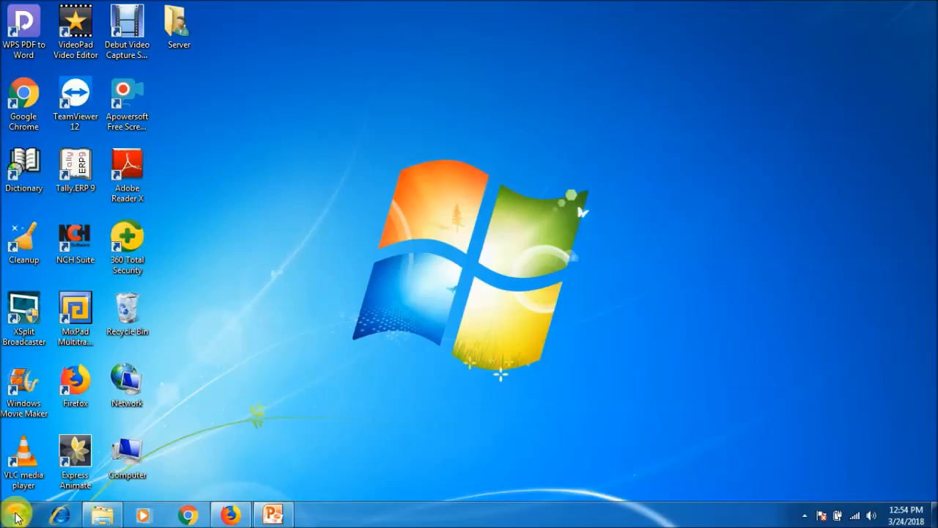
Launch Microsoft Word by searching the Start menu for WINWORD.
{"action": "left_click", "coordinate": [17, 516]}
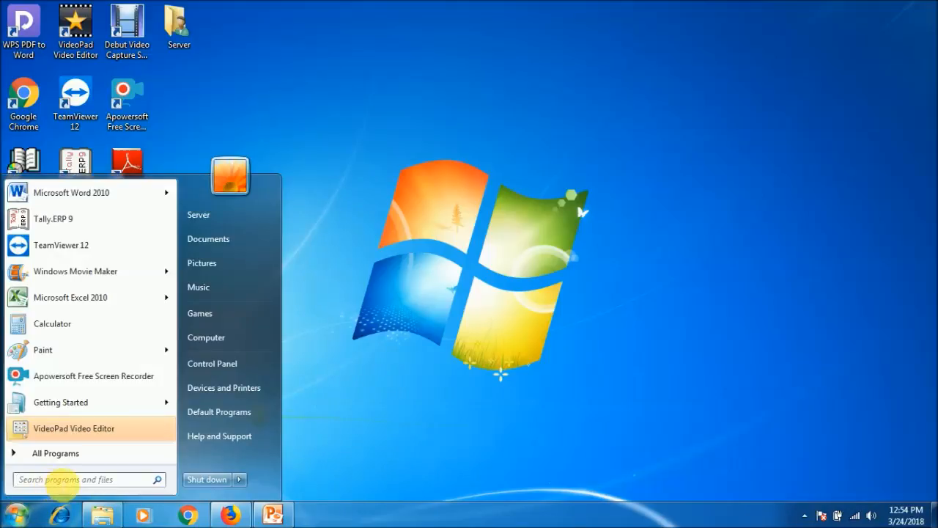
{"action": "type", "text": "WINWORD"}
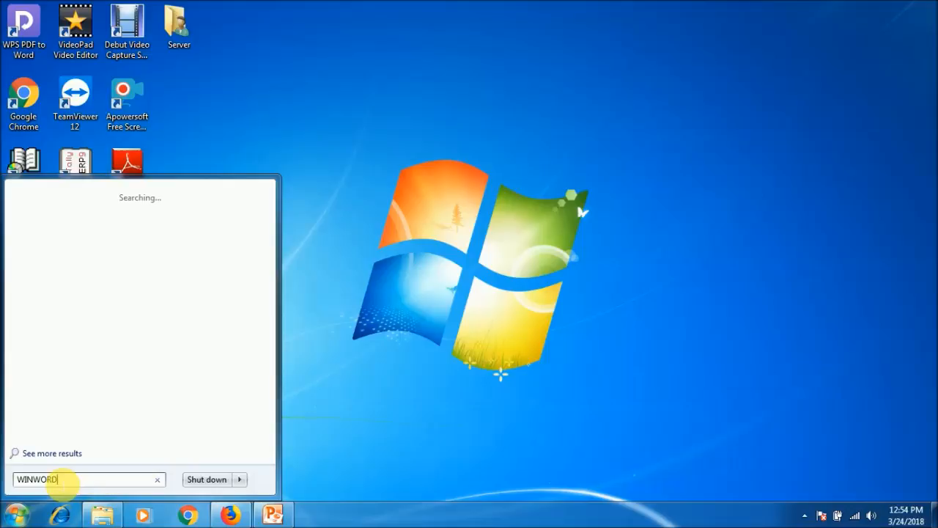
{"action": "key", "text": "Return"}
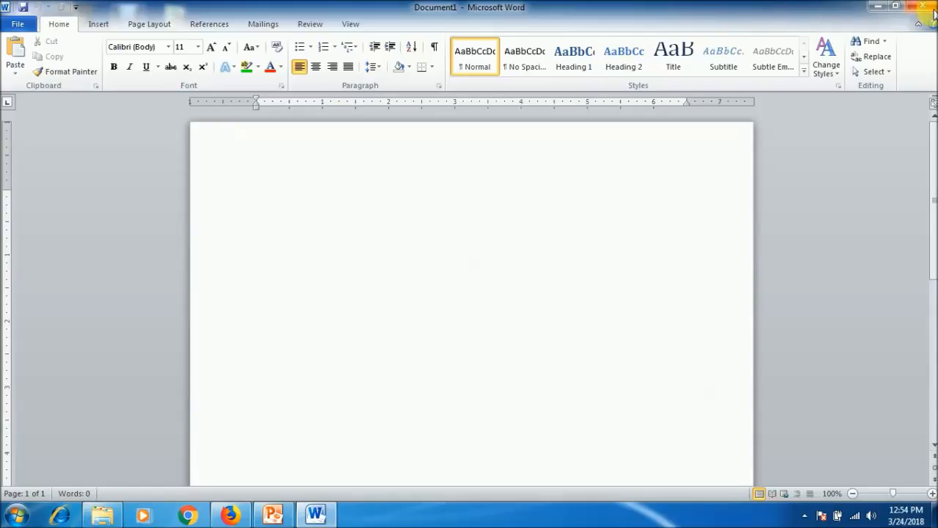
Shrink the Word window and maximize it again, and minimize it and bring it back.
{"action": "left_click", "coordinate": [894, 8]}
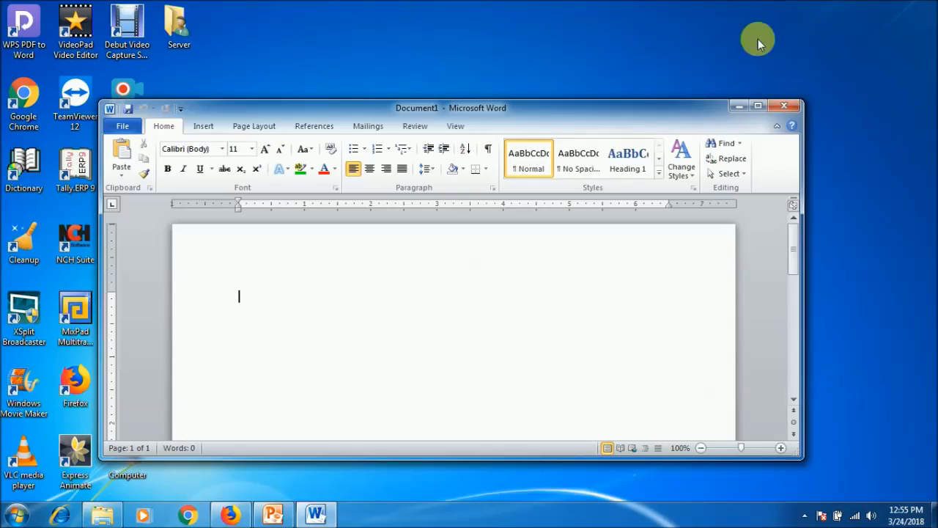
{"action": "left_click", "coordinate": [760, 107]}
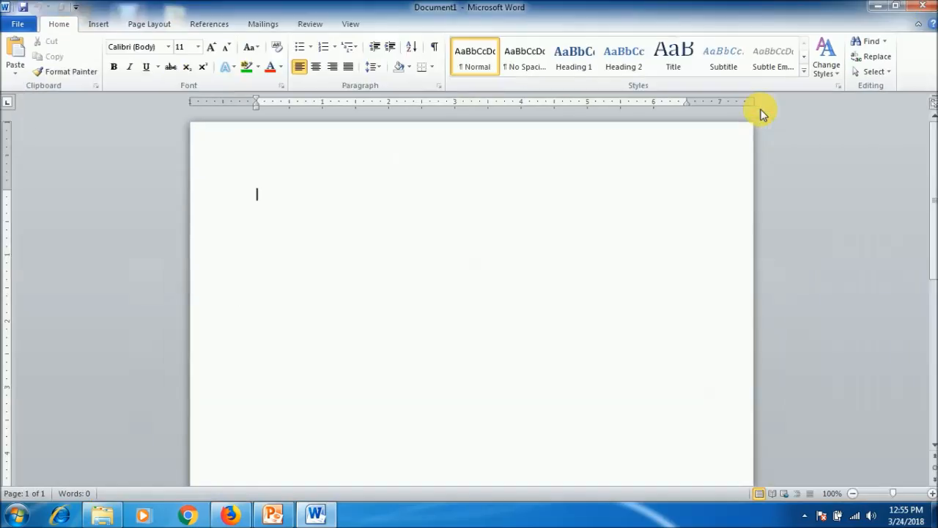
{"action": "left_click", "coordinate": [883, 9]}
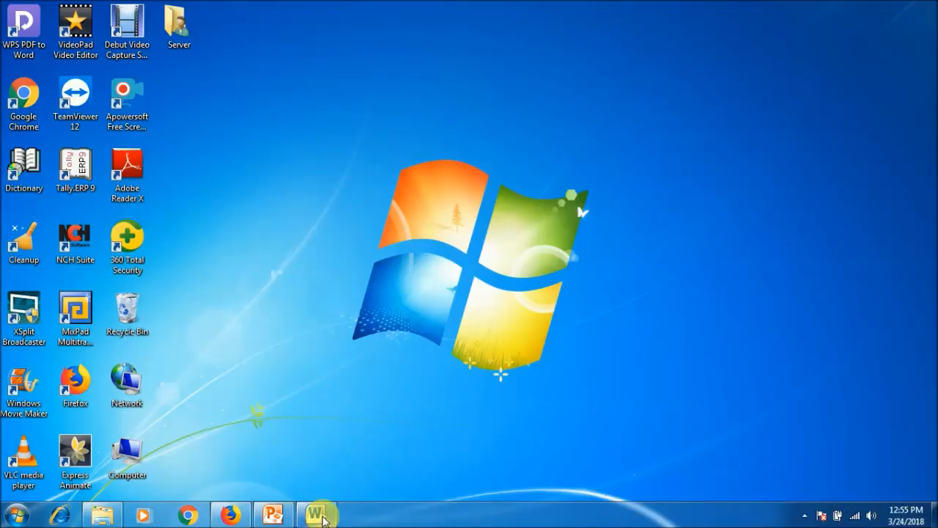
{"action": "left_click", "coordinate": [323, 515]}
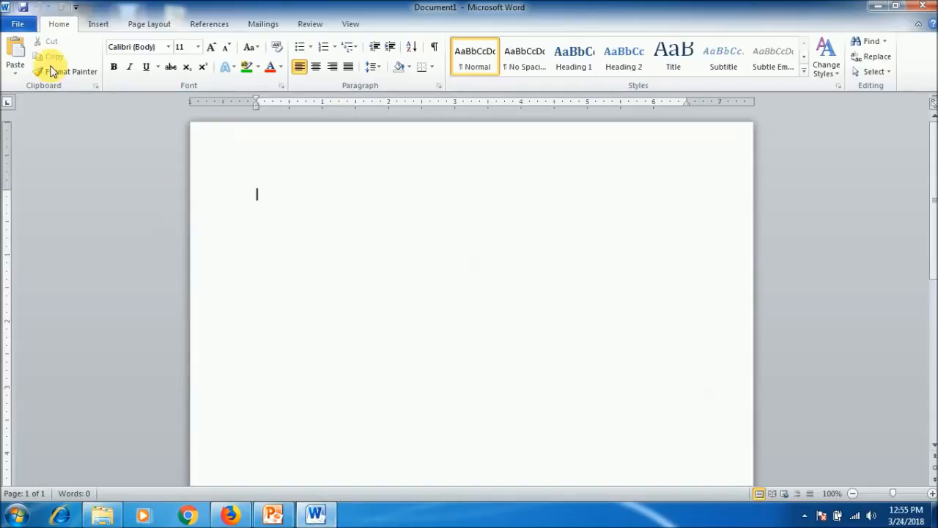
Look through the file management, Insert and Page Layout commands, and return to the Home commands.
{"action": "left_click", "coordinate": [18, 25]}
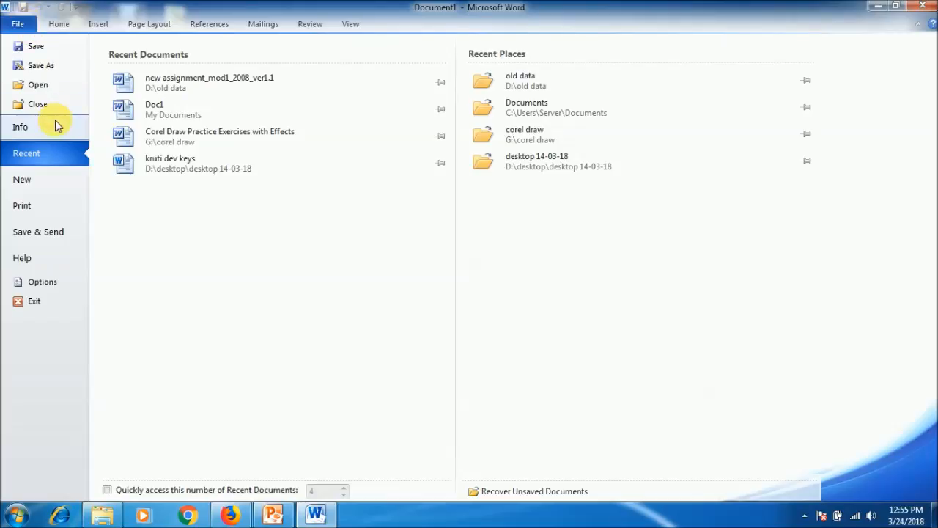
{"action": "left_click", "coordinate": [50, 29]}
{"action": "left_click", "coordinate": [100, 29]}
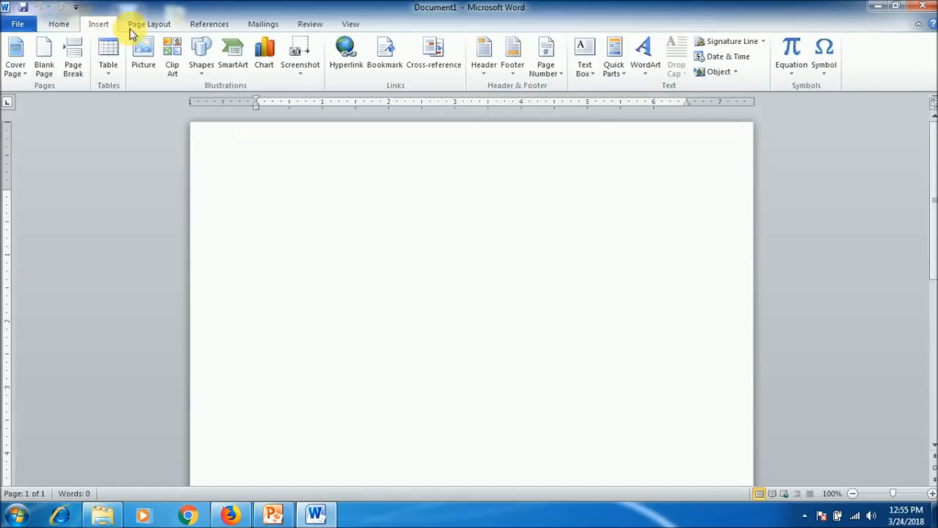
{"action": "left_click", "coordinate": [162, 30]}
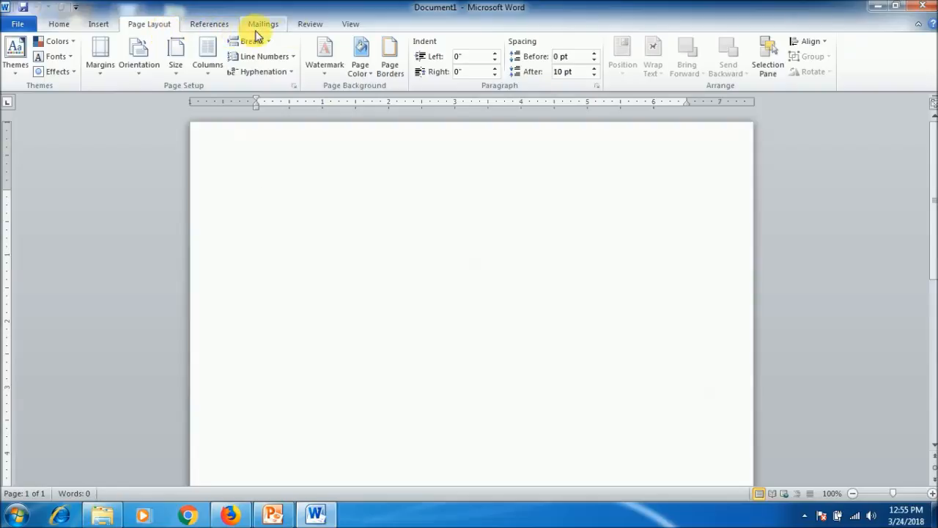
{"action": "left_click", "coordinate": [73, 28]}
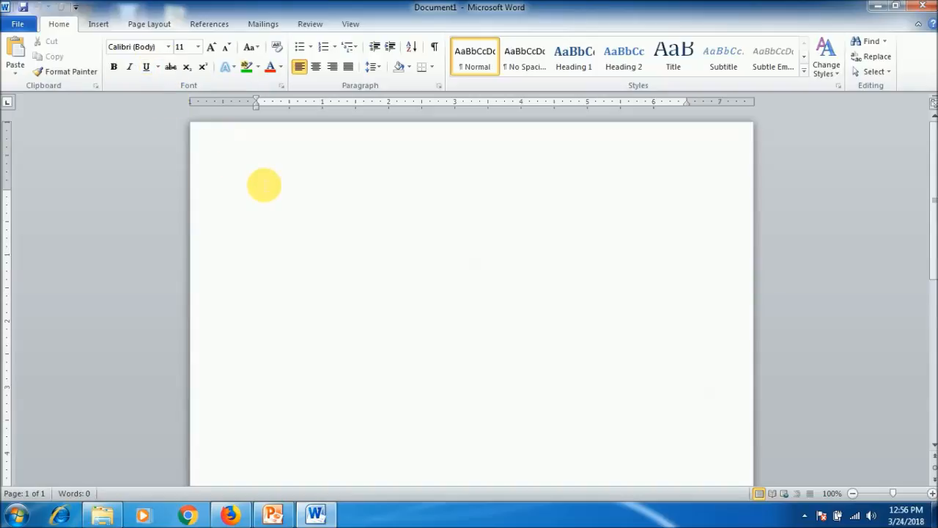
Collapse the ribbon and expand it again.
{"action": "key", "text": "ctrl+F1"}
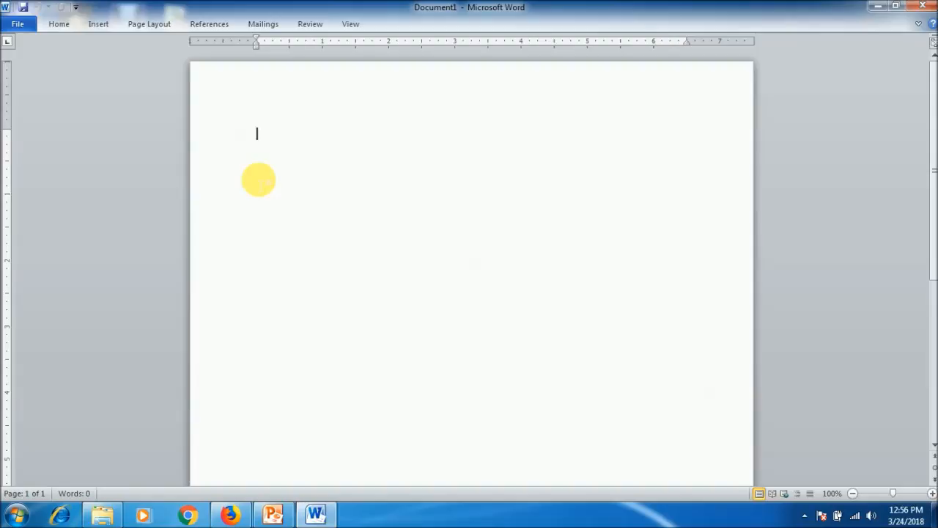
{"action": "key", "text": "ctrl+F1"}
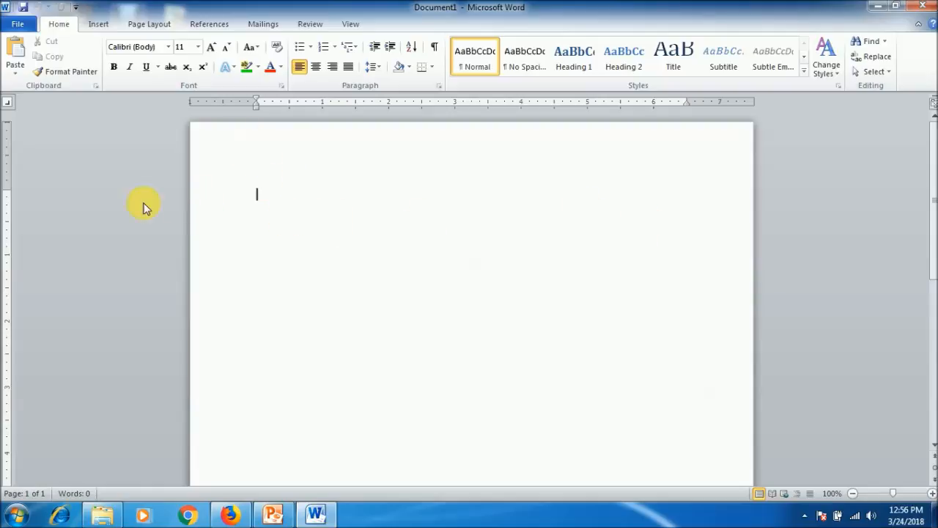
Examine the vertical ruler along the full length of the blank page and return to the page's top.
{"action": "scroll", "coordinate": [5, 187], "scroll_direction": "down", "scroll_amount": 1}
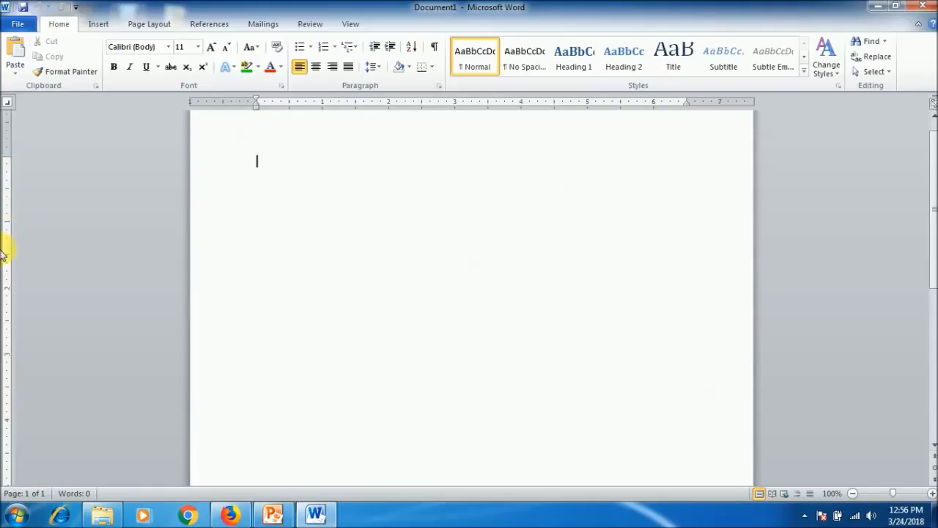
{"action": "scroll", "coordinate": [5, 337], "scroll_direction": "down", "scroll_amount": 5}
{"action": "scroll", "coordinate": [3, 341], "scroll_direction": "up", "scroll_amount": 5}
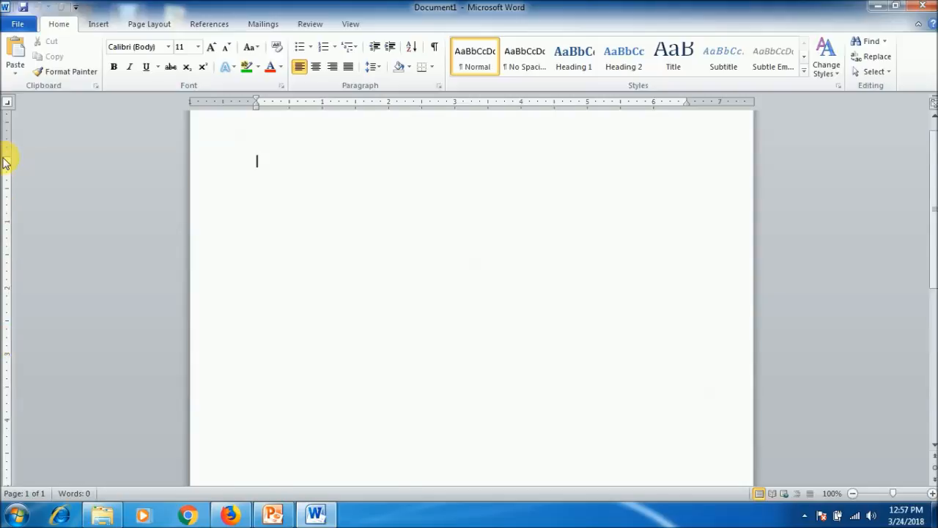
{"action": "scroll", "coordinate": [18, 213], "scroll_direction": "down", "scroll_amount": 7}
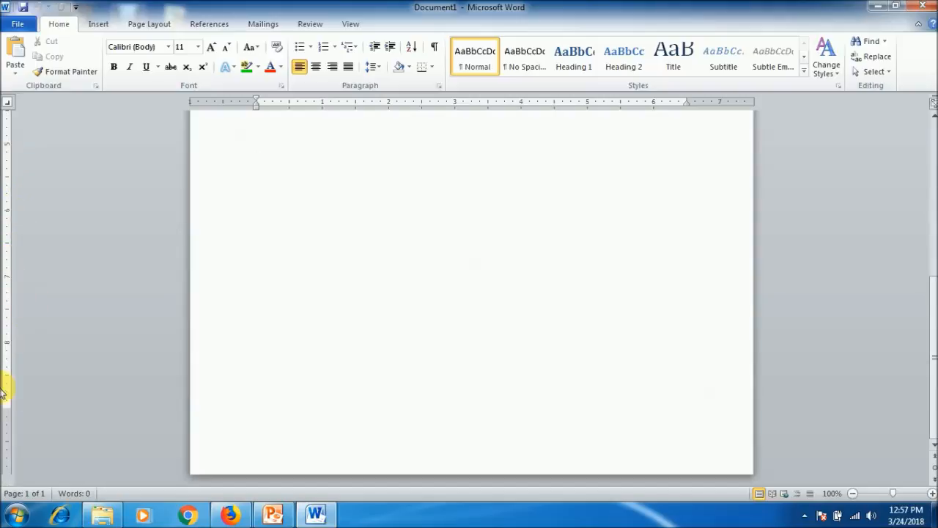
{"action": "scroll", "coordinate": [34, 343], "scroll_direction": "up", "scroll_amount": 3}
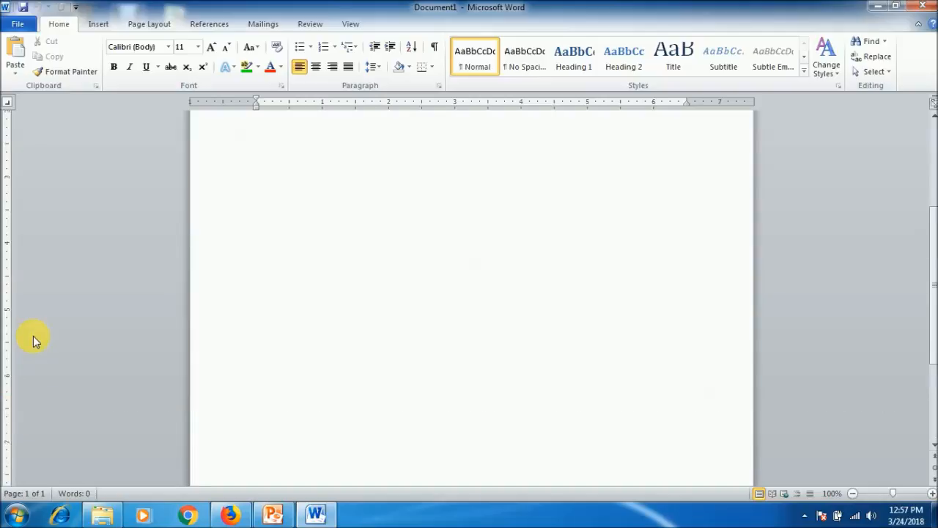
{"action": "scroll", "coordinate": [29, 337], "scroll_direction": "up", "scroll_amount": 3}
{"action": "left_click_drag", "start_coordinate": [12, 192], "coordinate": [9, 193]}
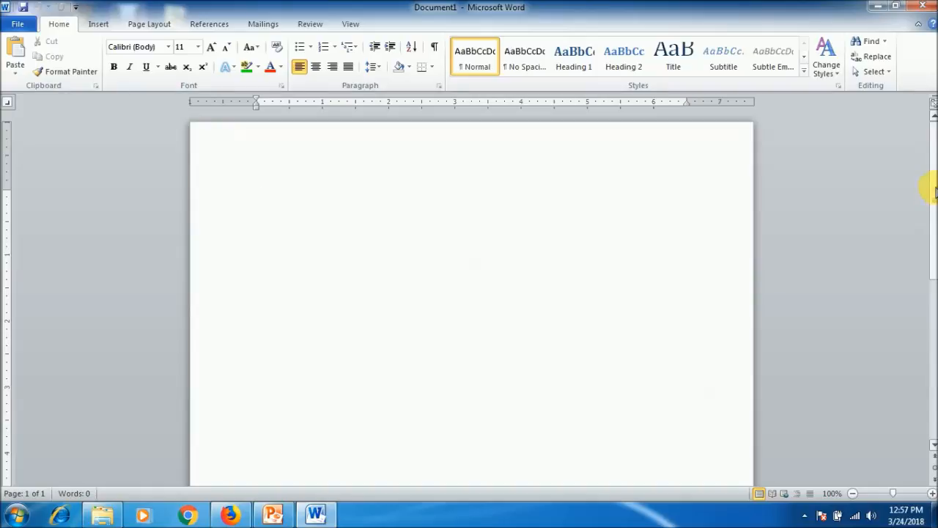
Try the vertical scroll bar by moving the blank page down and back up line by line.
{"action": "mouse_move", "coordinate": [934, 173]}
{"action": "left_mouse_down"}
{"action": "mouse_move", "coordinate": [934, 354]}
{"action": "mouse_move", "coordinate": [934, 186]}
{"action": "left_mouse_up"}
{"action": "left_click", "coordinate": [935, 446]}
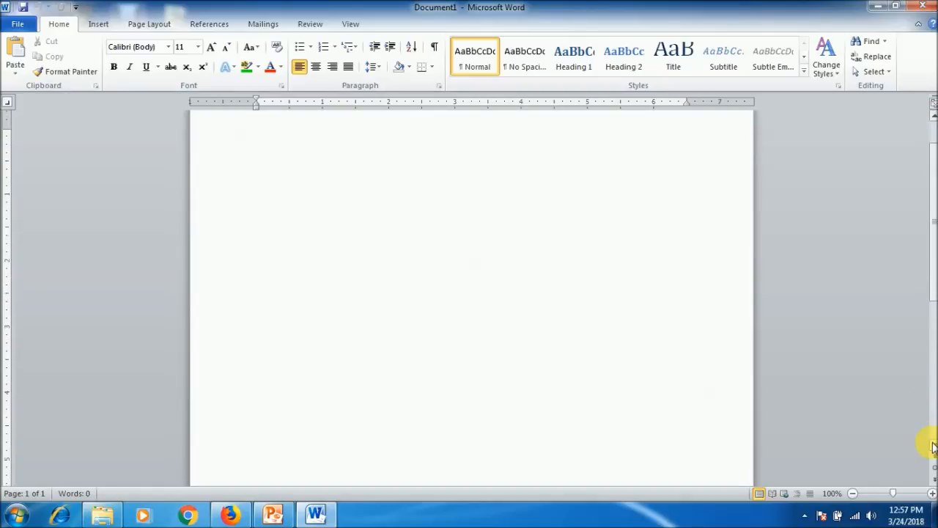
{"action": "left_click", "coordinate": [934, 445]}
{"action": "left_click", "coordinate": [934, 444]}
{"action": "left_click", "coordinate": [933, 444]}
{"action": "left_click", "coordinate": [934, 118]}
{"action": "left_click", "coordinate": [933, 118]}
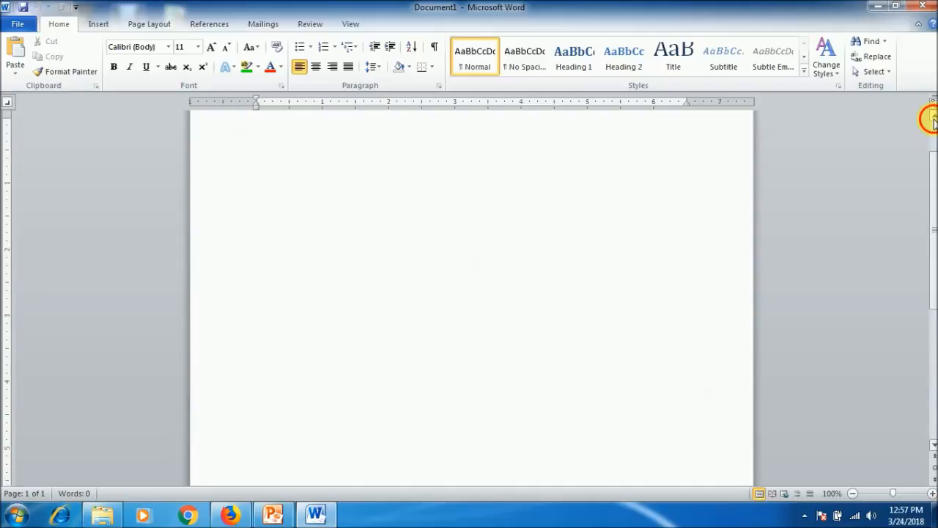
{"action": "left_click", "coordinate": [934, 119]}
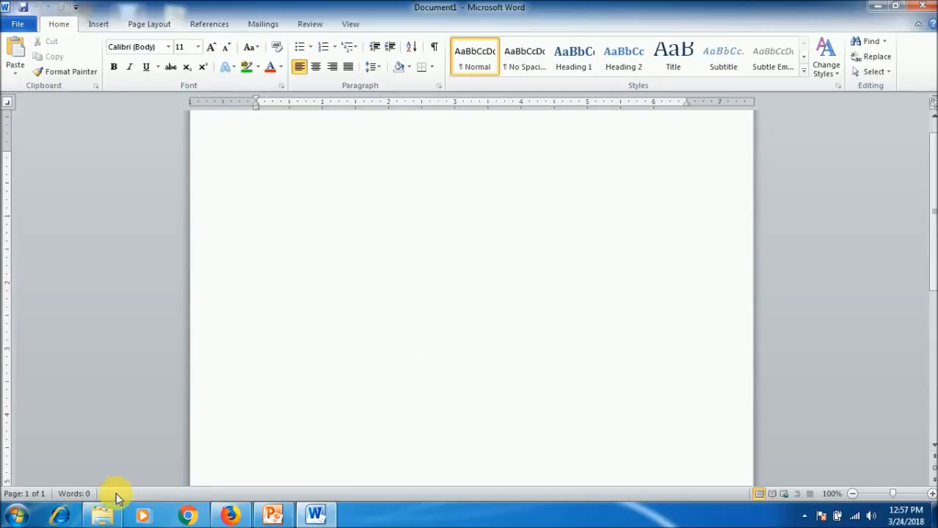
Enter the letter D in the document and delete it again.
{"action": "type", "text": "D"}
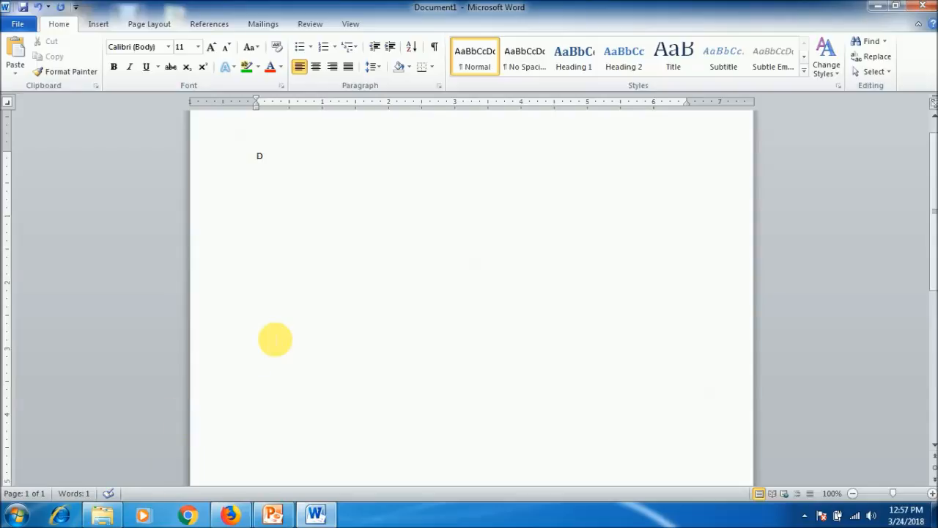
{"action": "key", "text": "BackSpace"}
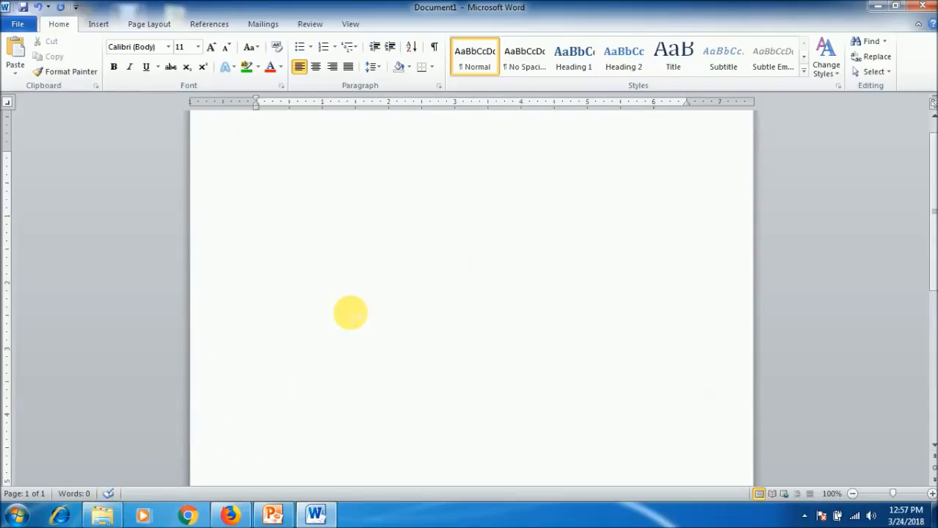
{"action": "scroll", "coordinate": [350, 313], "scroll_direction": "up", "scroll_amount": 1}
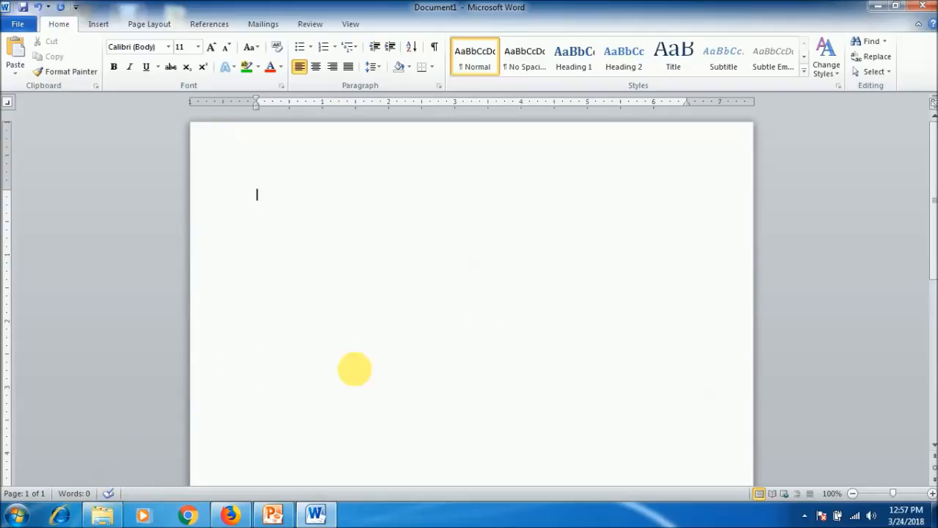
View the document in Full Screen Reading, Web Layout, Outline and Draft views, and return to Print Layout.
{"action": "left_click", "coordinate": [778, 496]}
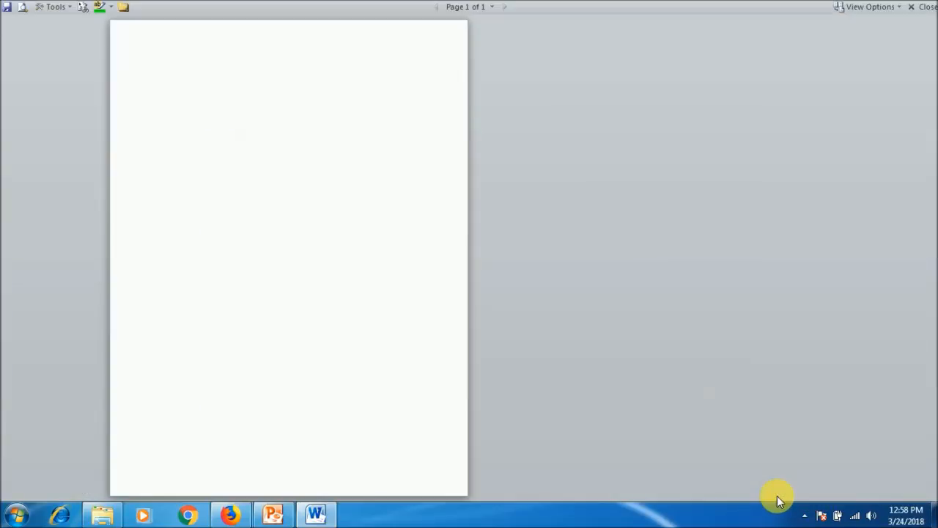
{"action": "key", "text": "Escape"}
{"action": "left_click", "coordinate": [785, 495]}
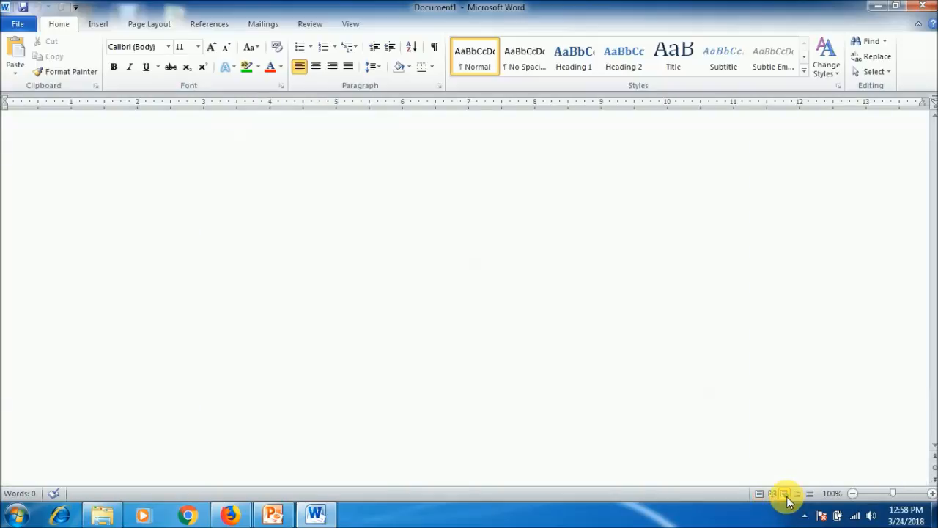
{"action": "left_click", "coordinate": [797, 494]}
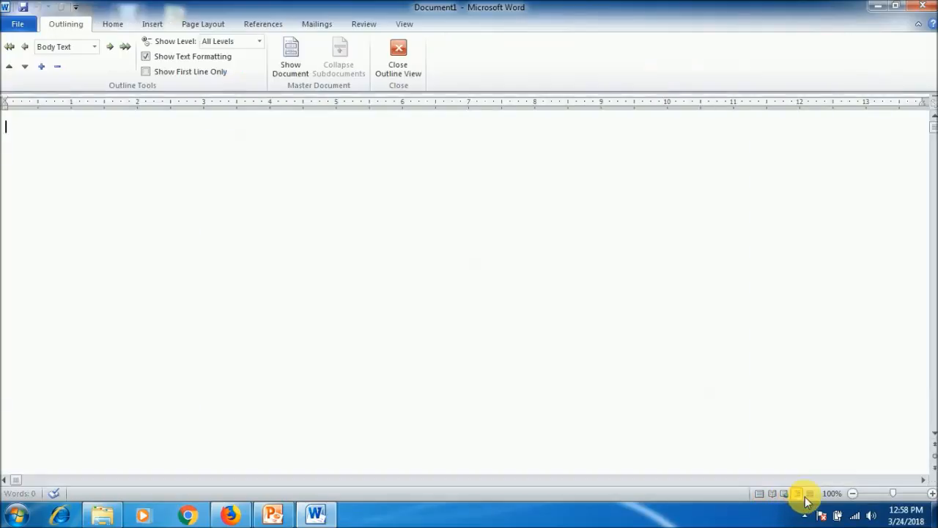
{"action": "left_click", "coordinate": [809, 494]}
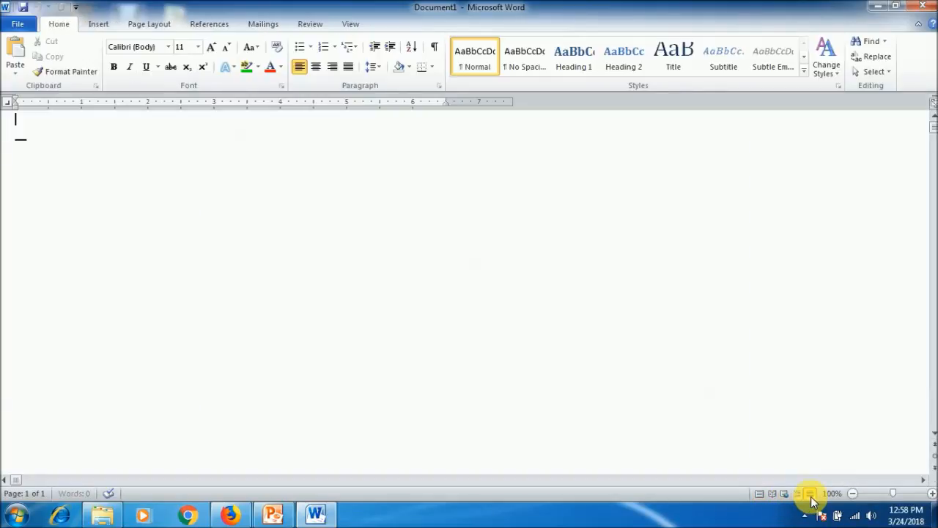
{"action": "left_click", "coordinate": [761, 493]}
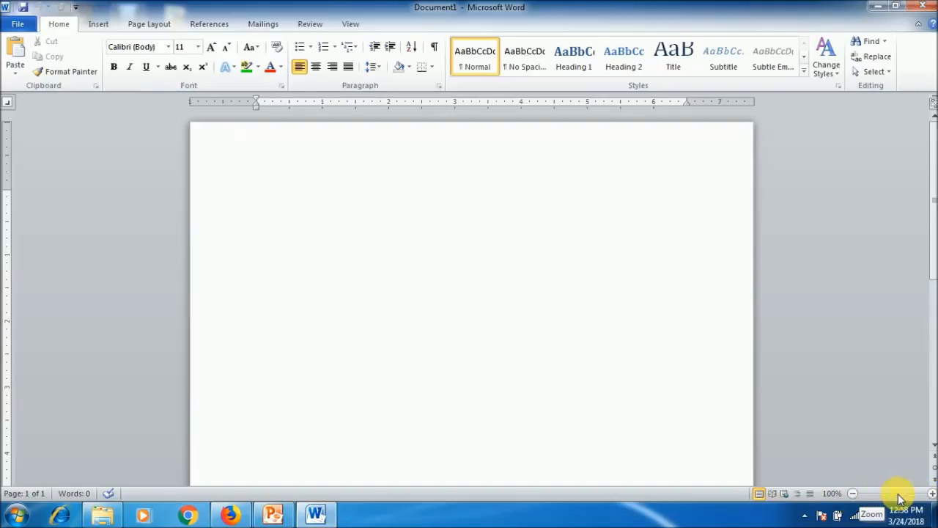
Zoom the page in to 140% and back out to 100%.
{"action": "left_click", "coordinate": [932, 493]}
{"action": "left_click", "coordinate": [932, 493]}
{"action": "left_click", "coordinate": [932, 493]}
{"action": "left_click", "coordinate": [932, 494]}
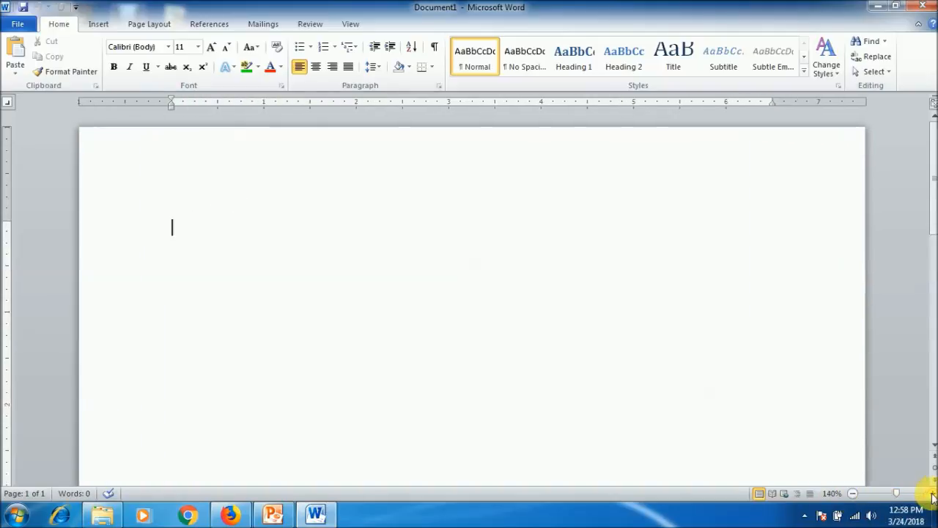
{"action": "left_click", "coordinate": [857, 494]}
{"action": "left_click", "coordinate": [857, 494]}
{"action": "left_click", "coordinate": [857, 494]}
{"action": "left_click", "coordinate": [857, 494]}
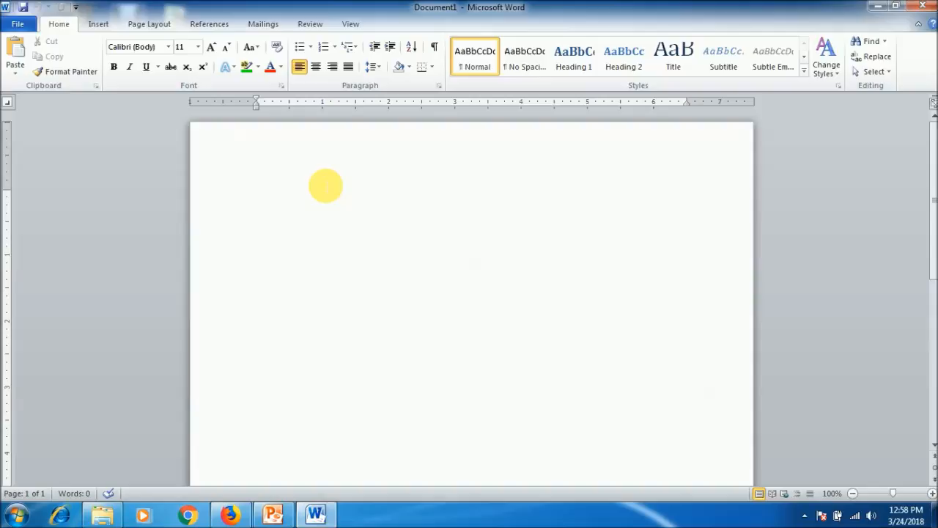
Insert the saved COACH text block with the DSM Computer Coaching Classes heading and Windows OS paragraph.
{"action": "type", "text": "COACH"}
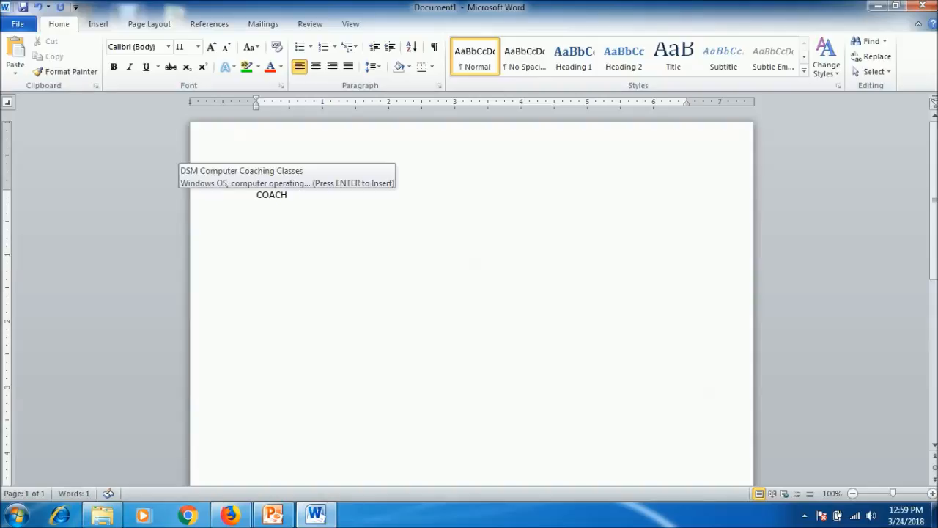
{"action": "key", "text": "Return"}
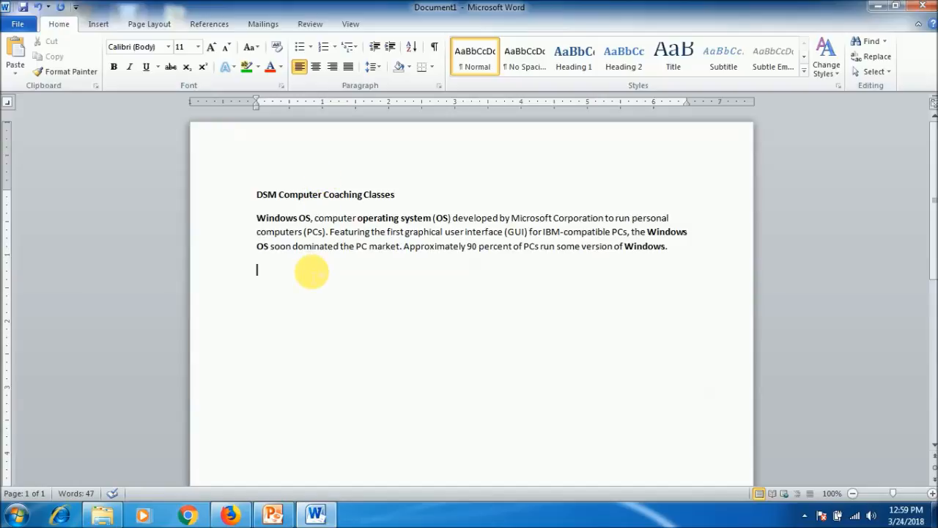
Practise selecting the whole DSM Computer Coaching Classes heading three times, clearing the selection each time.
{"action": "left_click_drag", "start_coordinate": [258, 194], "coordinate": [407, 194]}
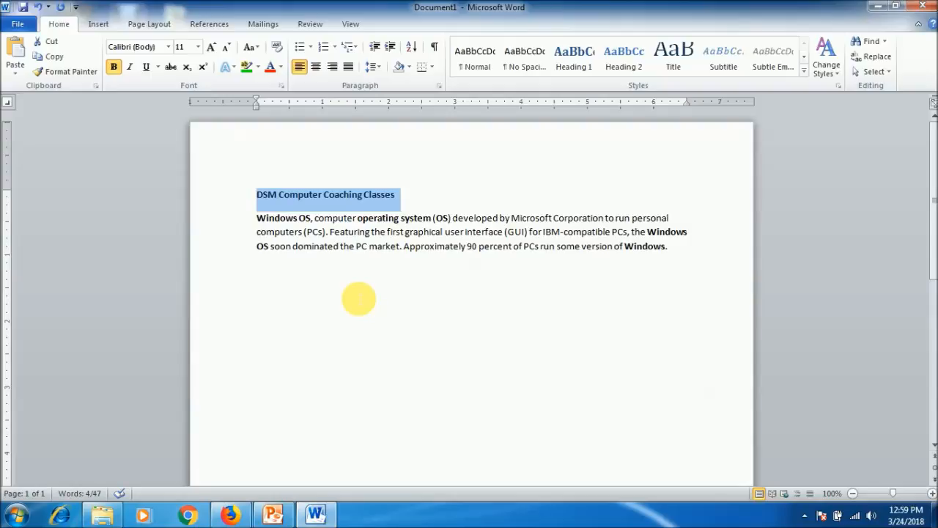
{"action": "left_click", "coordinate": [358, 298]}
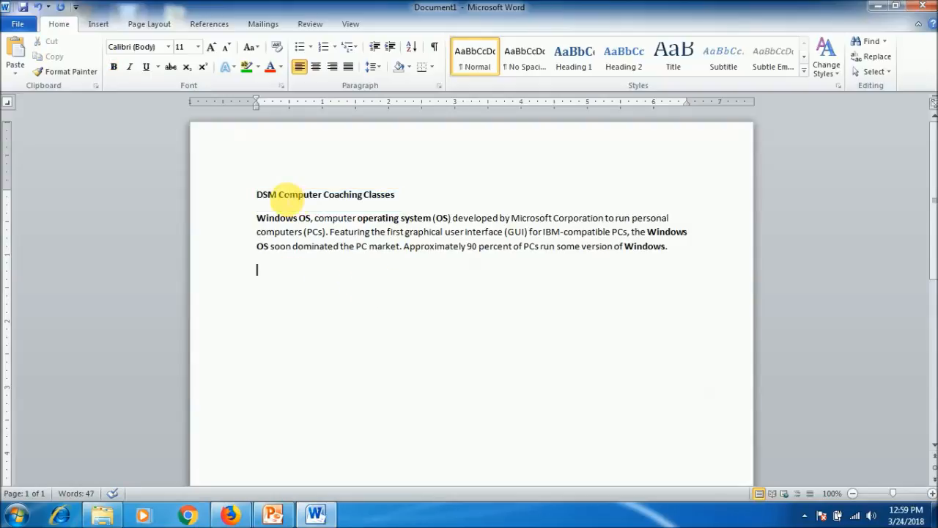
{"action": "left_click_drag", "start_coordinate": [256, 194], "coordinate": [412, 199]}
{"action": "left_click", "coordinate": [398, 335]}
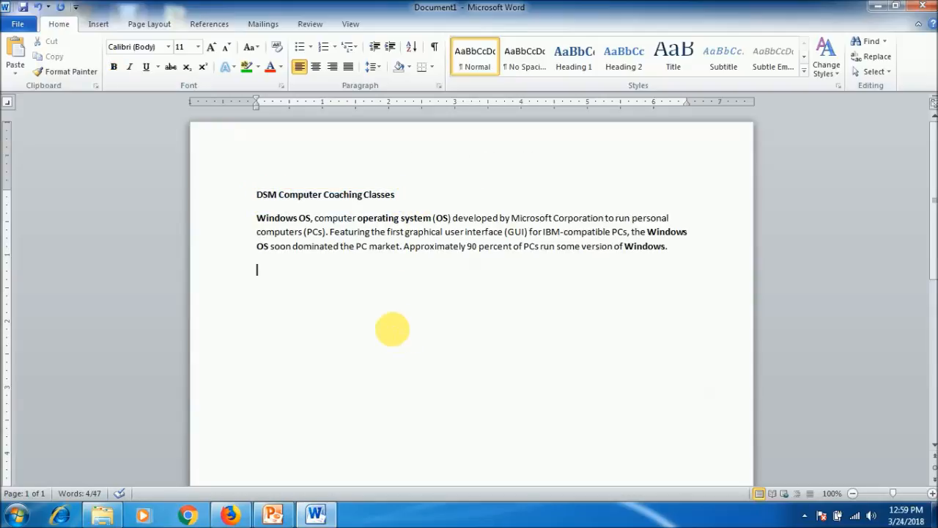
{"action": "left_click_drag", "start_coordinate": [261, 195], "coordinate": [398, 193]}
{"action": "left_click", "coordinate": [375, 298]}
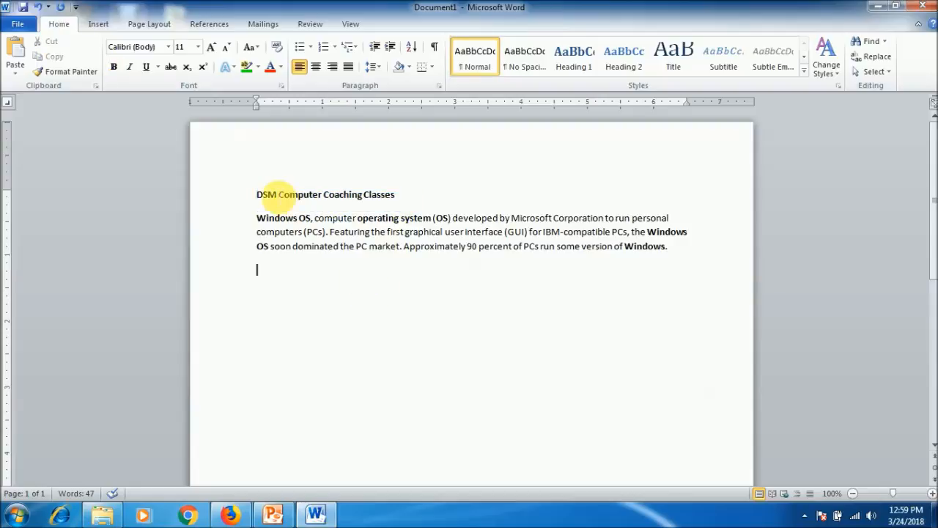
Extend a selection forward from the start of the heading, bit by bit, until the whole line is selected.
{"action": "left_click", "coordinate": [260, 194]}
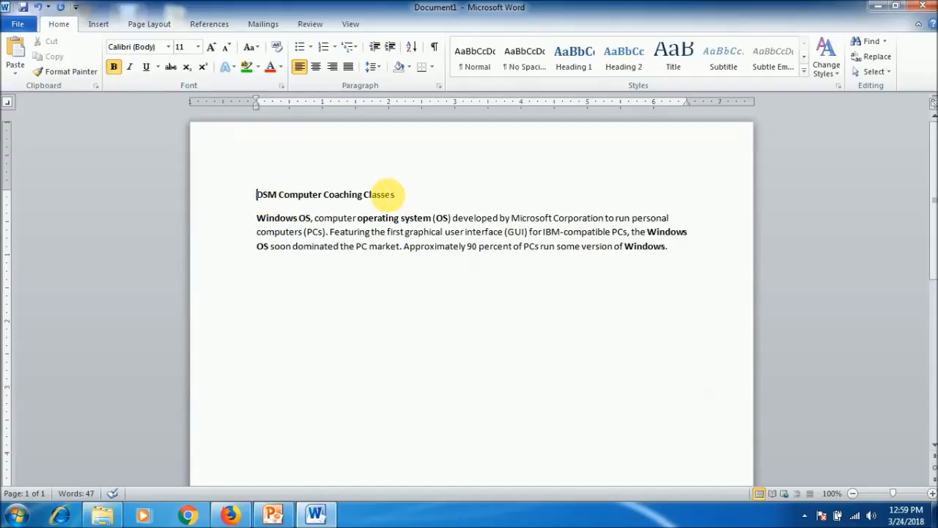
{"action": "key", "text": "shift+Right"}
{"action": "key", "text": "shift+Right"}
{"action": "key", "text": "shift+Right"}
{"action": "key", "text": "shift+Right"}
{"action": "key", "text": "shift+Right"}
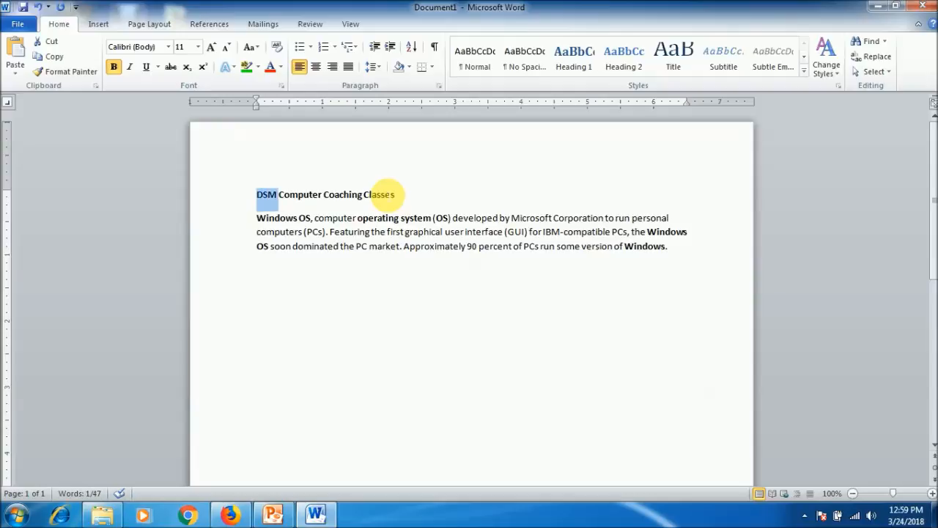
{"action": "key", "text": "ctrl+shift+Right"}
{"action": "key", "text": "ctrl+shift+Right"}
{"action": "key", "text": "shift+Right"}
{"action": "key", "text": "shift+Right"}
{"action": "key", "text": "shift+Right"}
{"action": "key", "text": "shift+Right"}
{"action": "key", "text": "shift+Right"}
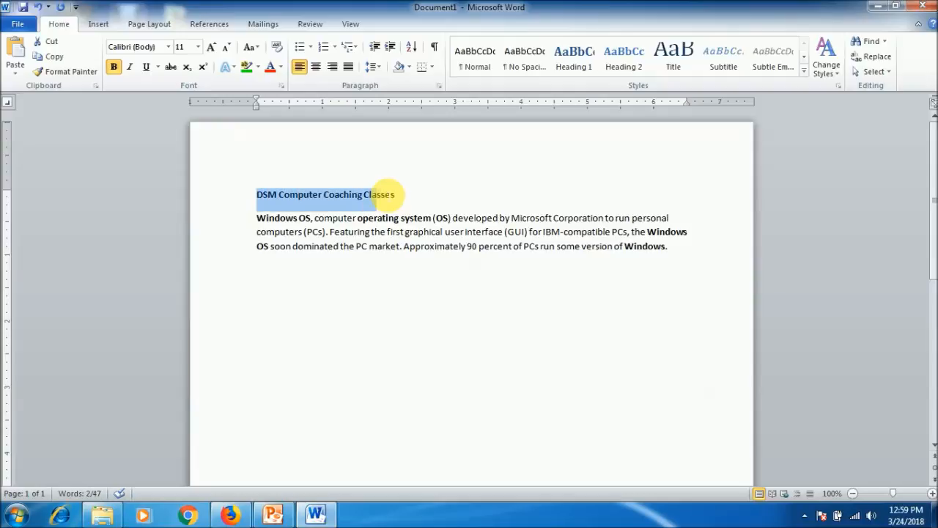
{"action": "key", "text": "ctrl+shift+Right"}
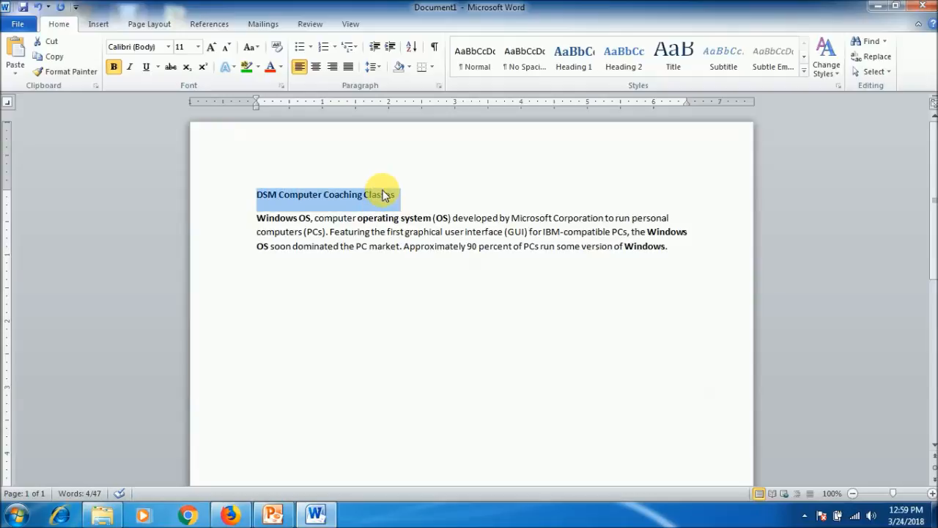
Place the cursor after the heading and extend the selection backward character by character to the start of the line.
{"action": "left_click", "coordinate": [397, 194]}
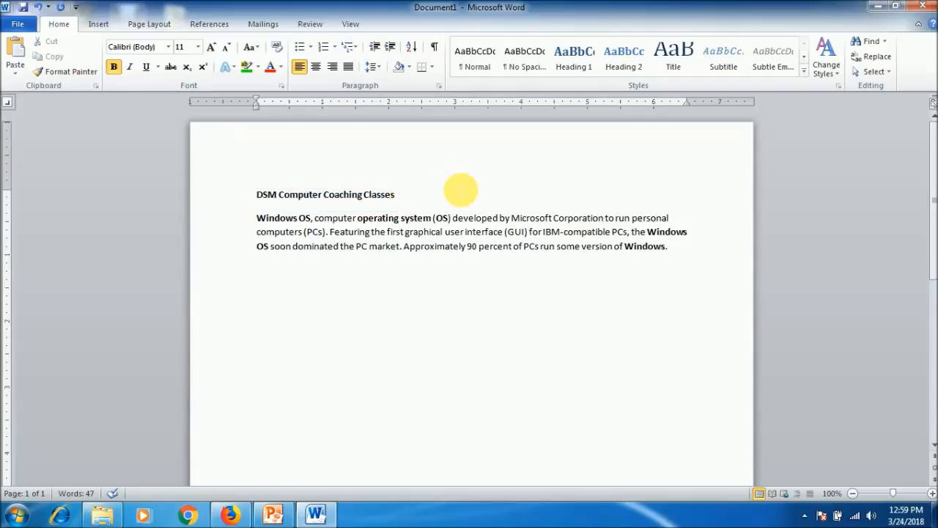
{"action": "key", "text": "shift+Left"}
{"action": "key", "text": "shift+Left"}
{"action": "key", "text": "shift+Left"}
{"action": "key", "text": "shift+Left"}
{"action": "key", "text": "shift+Left"}
{"action": "key", "text": "shift+Left"}
{"action": "key", "text": "shift+Left"}
{"action": "key", "text": "shift+Left"}
{"action": "key", "text": "shift+Left"}
{"action": "key", "text": "shift+Left"}
{"action": "key", "text": "shift+Left"}
{"action": "key", "text": "shift+Left"}
{"action": "key", "text": "shift+Left"}
{"action": "key", "text": "shift+Left"}
{"action": "key", "text": "shift+Left"}
{"action": "key", "text": "shift+Left"}
{"action": "key", "text": "shift+Left"}
{"action": "key", "text": "shift+Left"}
{"action": "key", "text": "shift+Left"}
{"action": "key", "text": "shift+Left"}
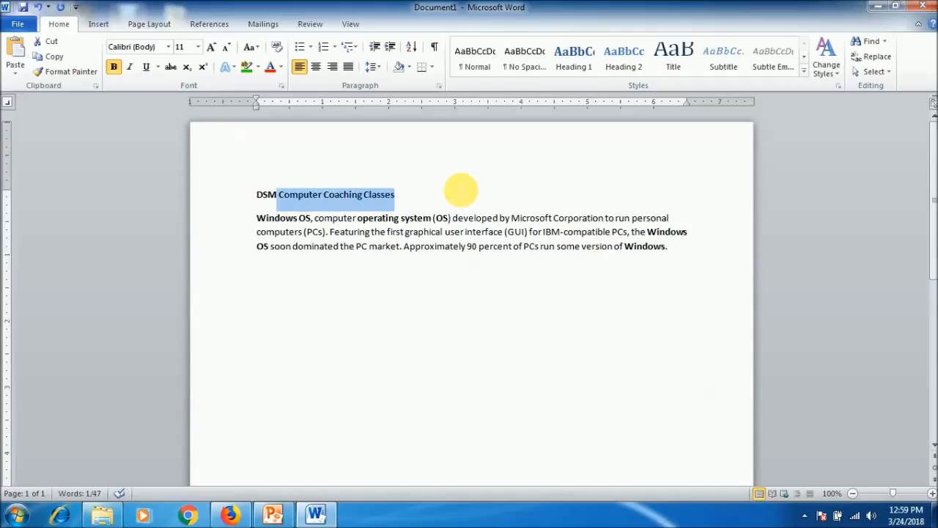
{"action": "key", "text": "shift+Left"}
{"action": "key", "text": "shift+Left"}
{"action": "key", "text": "shift+Left"}
{"action": "key", "text": "shift+Left"}
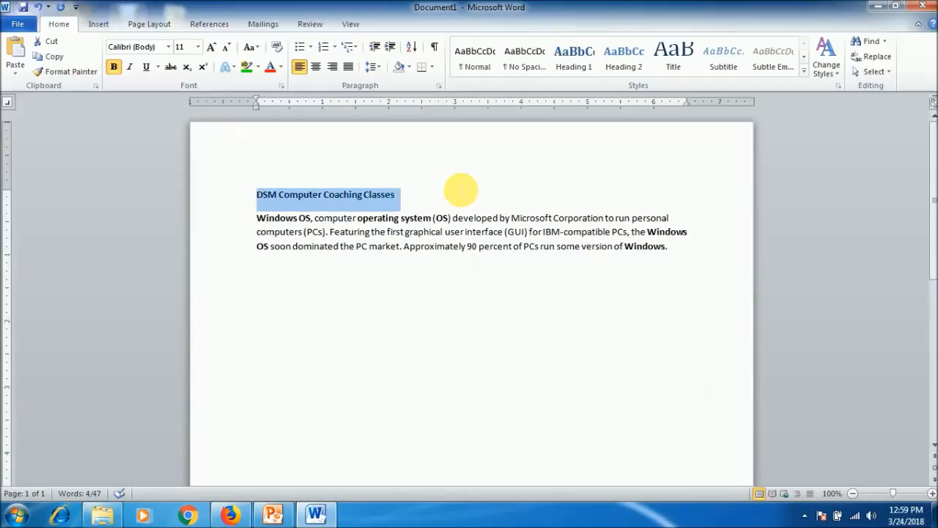
Select the heading from line start to line end in one move and clear the selection.
{"action": "key", "text": "Left"}
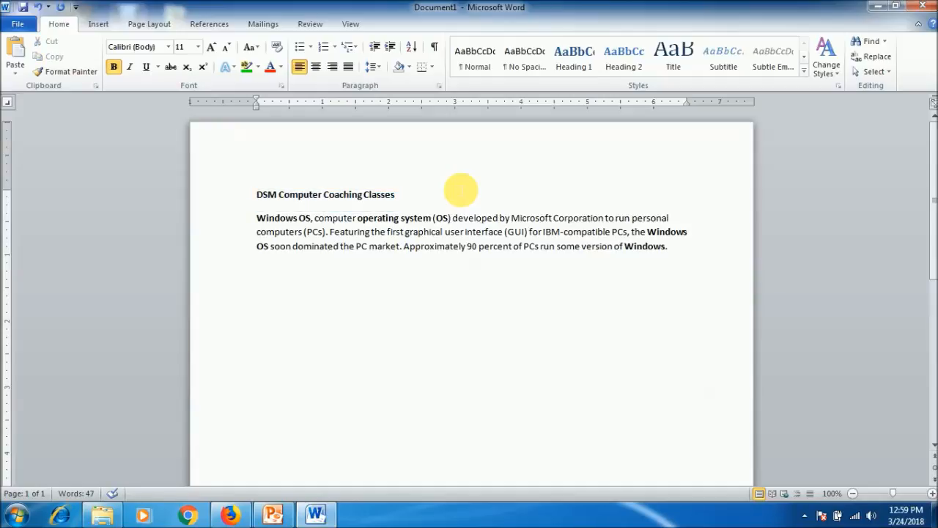
{"action": "key", "text": "shift+End"}
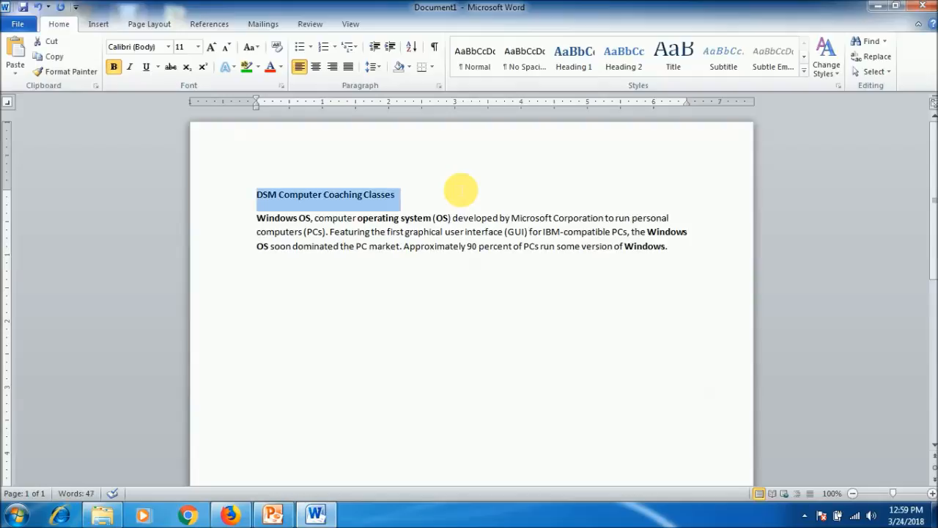
{"action": "key", "text": "Right"}
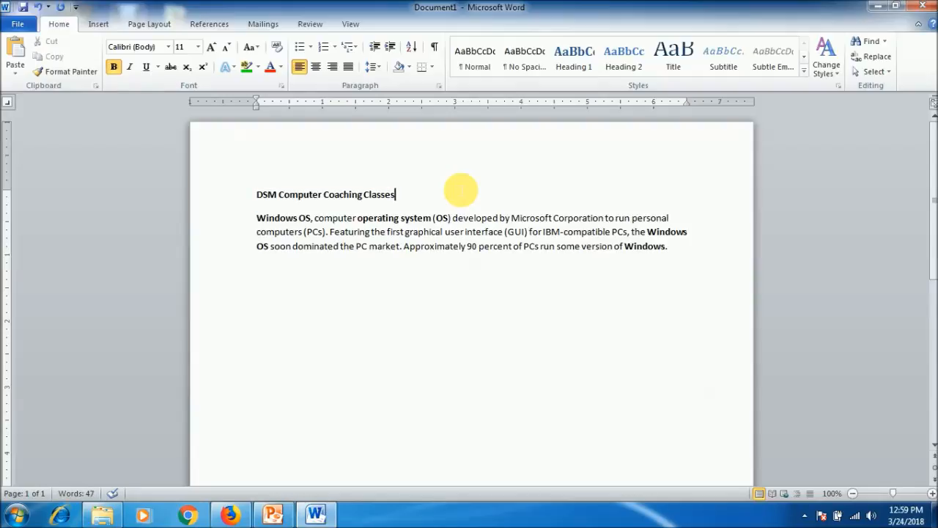
Select the heading from its end back to the line start, copy it, and display the Office Clipboard.
{"action": "key", "text": "shift+Home"}
{"action": "key", "text": "ctrl+c"}
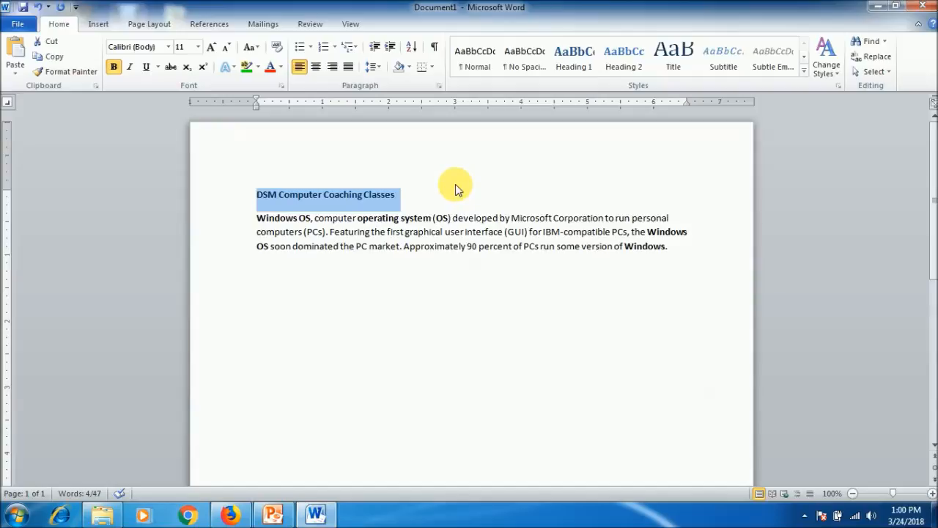
{"action": "left_click", "coordinate": [95, 86]}
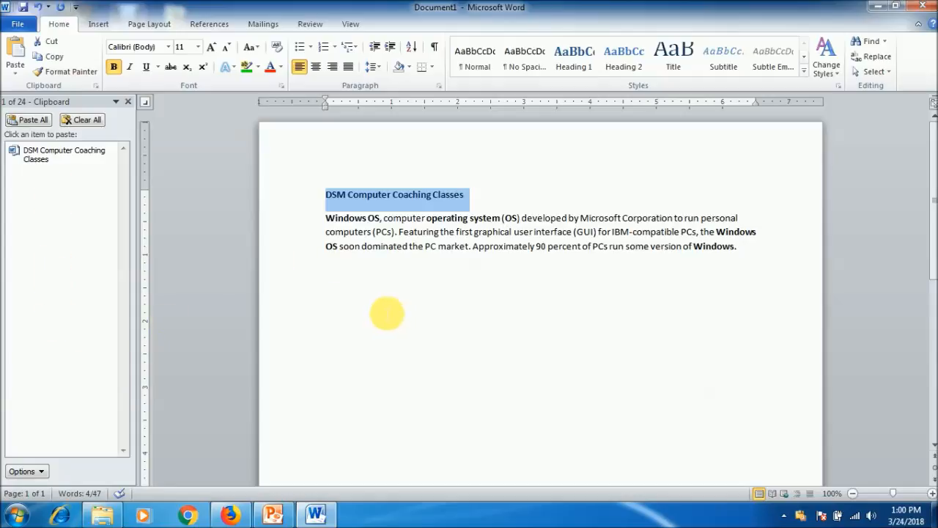
Paste the copied heading twice below the paragraph and delete both copies.
{"action": "left_click", "coordinate": [346, 276]}
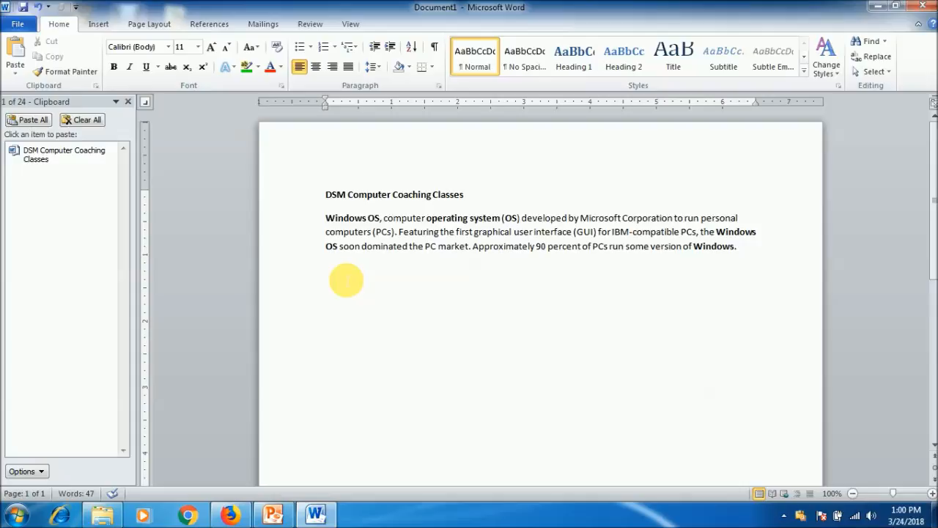
{"action": "key", "text": "ctrl+v"}
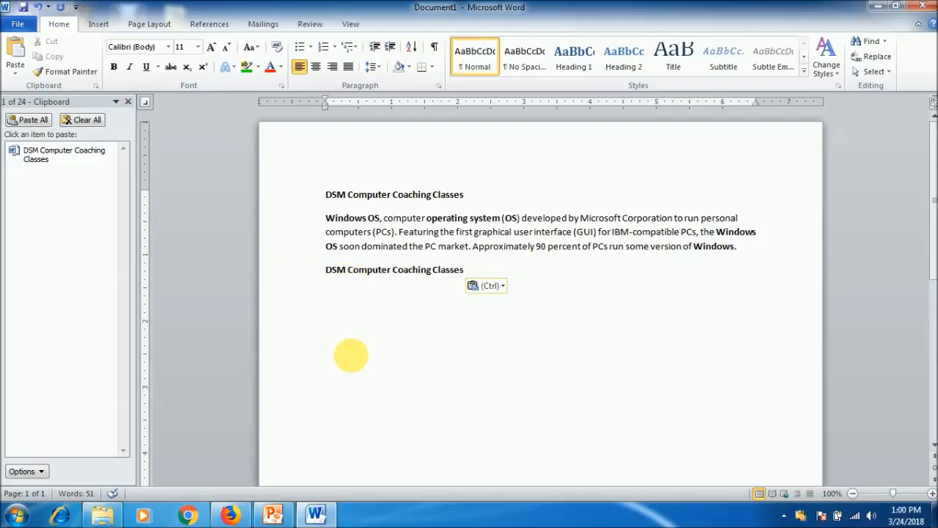
{"action": "key", "text": "ctrl+v"}
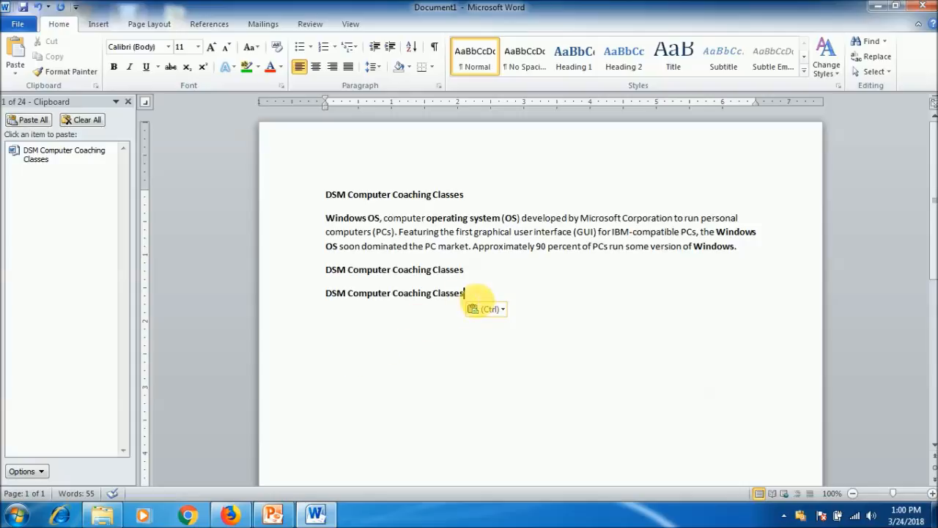
{"action": "left_click_drag", "start_coordinate": [466, 293], "coordinate": [328, 273]}
{"action": "key", "text": "Delete"}
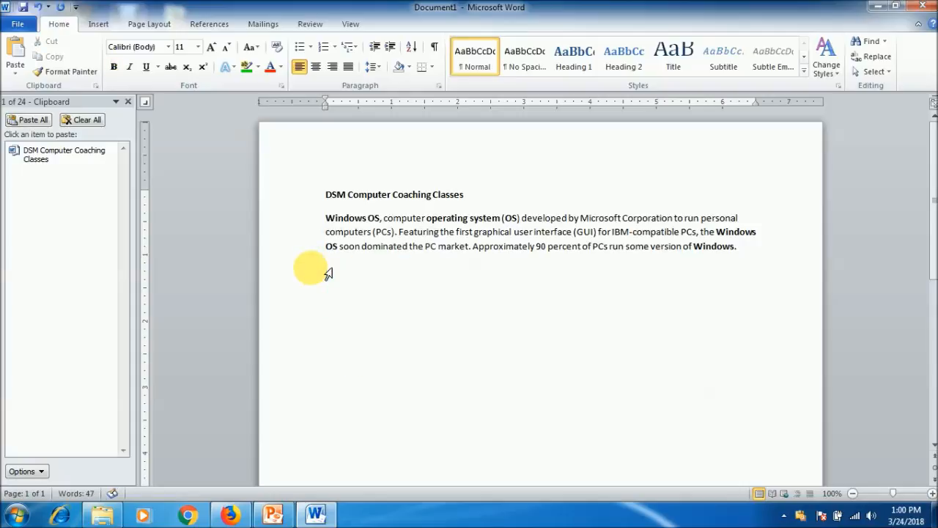
Insert the heading below the paragraph from its stored Office Clipboard item, and remove that copy again.
{"action": "left_click", "coordinate": [72, 174]}
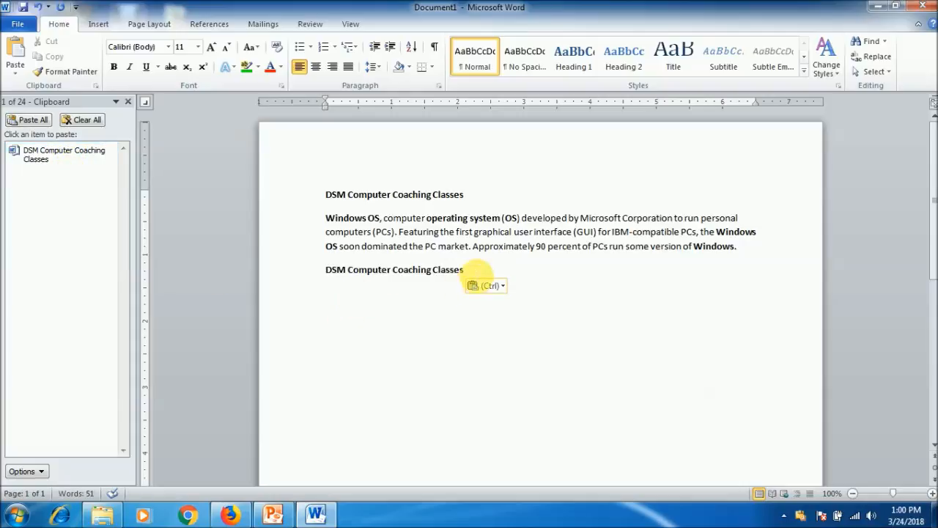
{"action": "left_click_drag", "start_coordinate": [463, 270], "coordinate": [310, 269]}
{"action": "key", "text": "ctrl+c"}
{"action": "key", "text": "Delete"}
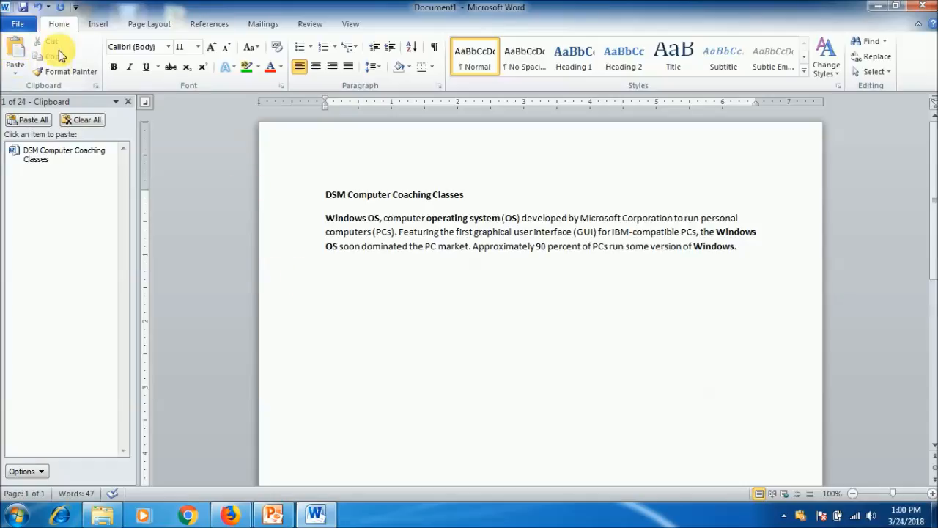
Paste the heading below the paragraph with the Paste command and delete the pasted line.
{"action": "left_click", "coordinate": [15, 46]}
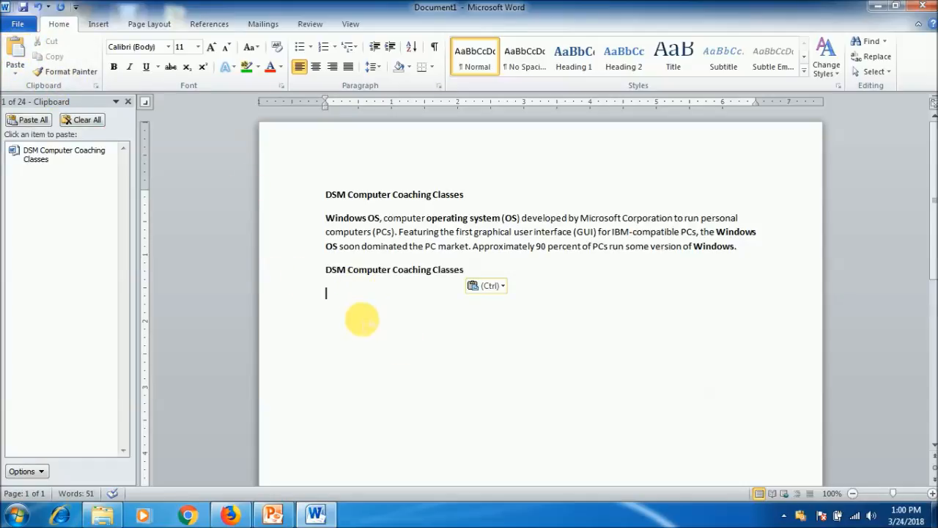
{"action": "left_click_drag", "start_coordinate": [325, 271], "coordinate": [474, 279]}
{"action": "key", "text": "Delete"}
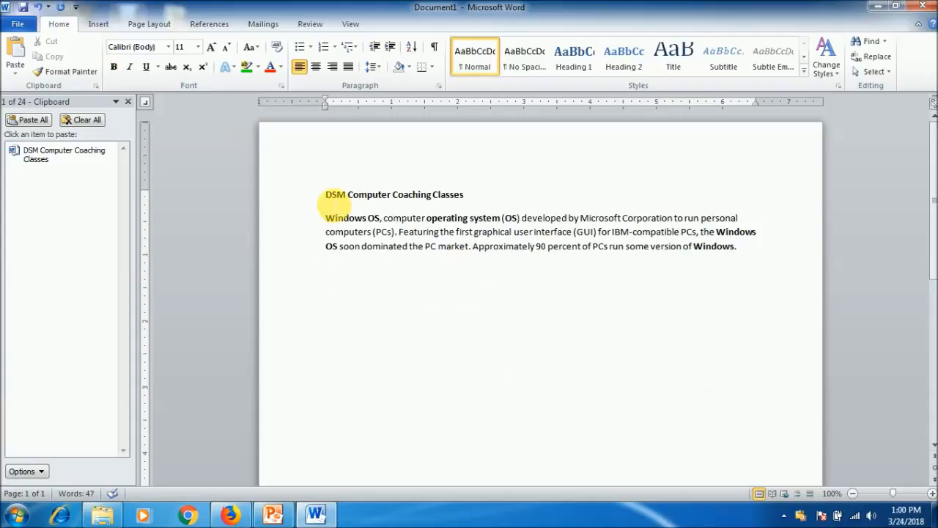
Copy the DSM Computer Coaching Classes heading and paste it on the empty line below the paragraph.
{"action": "left_click_drag", "start_coordinate": [326, 197], "coordinate": [465, 198]}
{"action": "key", "text": "ctrl+c"}
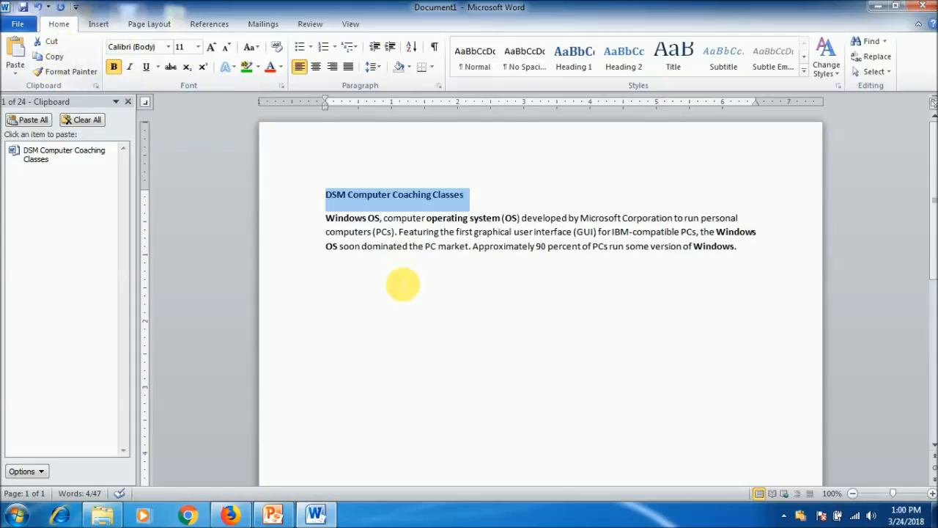
{"action": "left_click", "coordinate": [402, 287]}
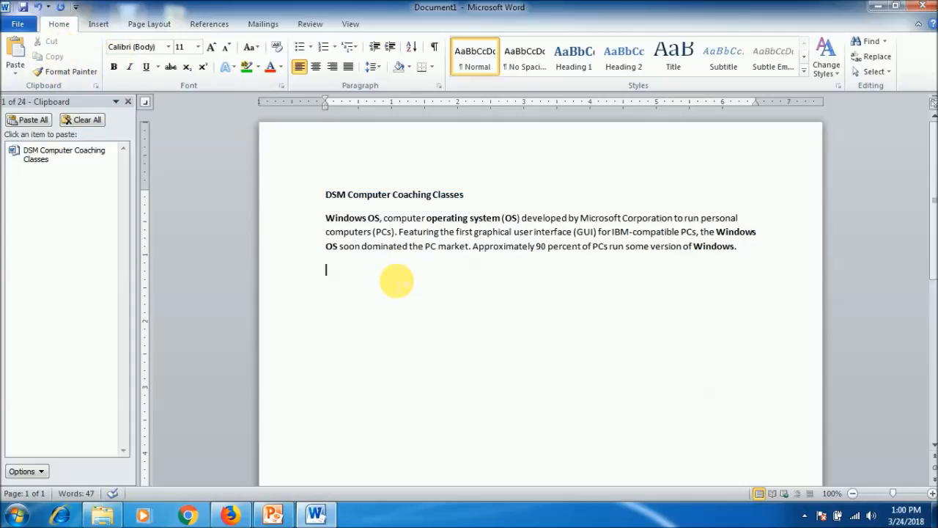
{"action": "key", "text": "ctrl+v"}
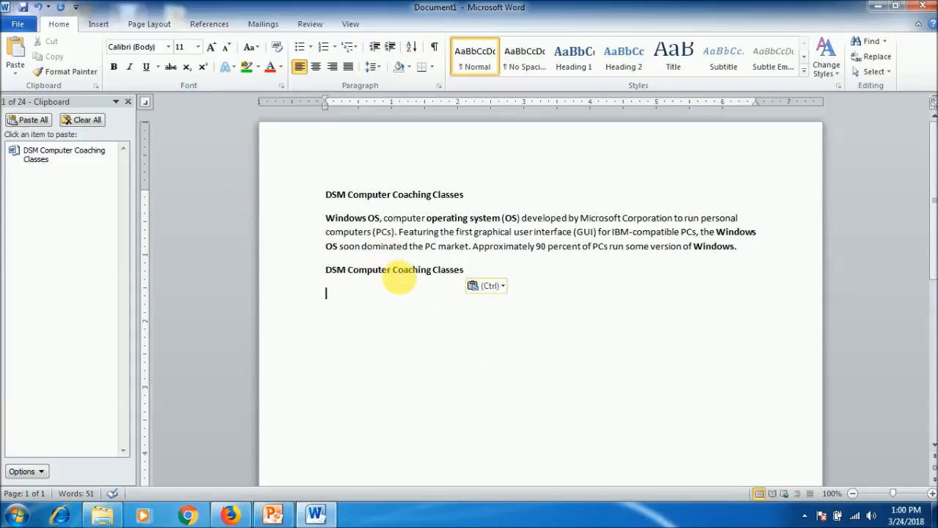
Cut the phrase "Windows OS, computer operating system (OS)" from the paragraph and undo the cut.
{"action": "left_click_drag", "start_coordinate": [325, 219], "coordinate": [520, 218]}
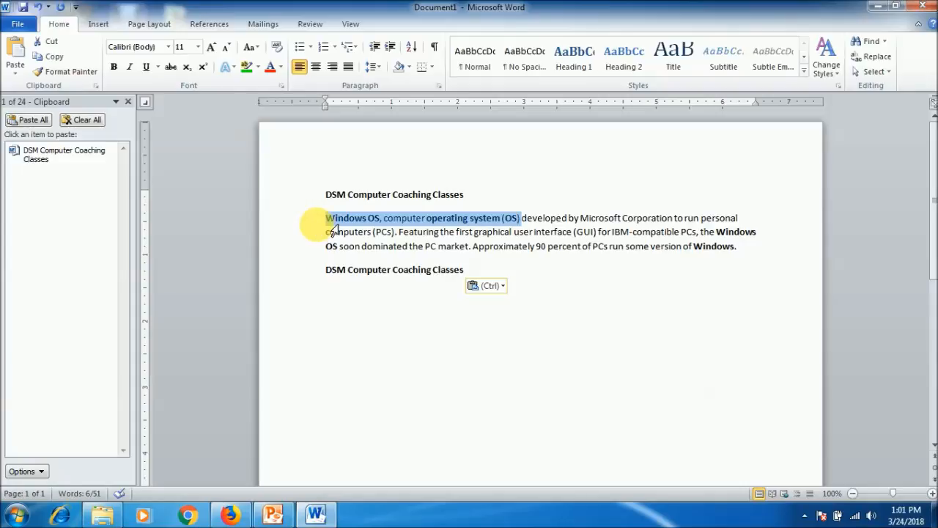
{"action": "key", "text": "ctrl+x"}
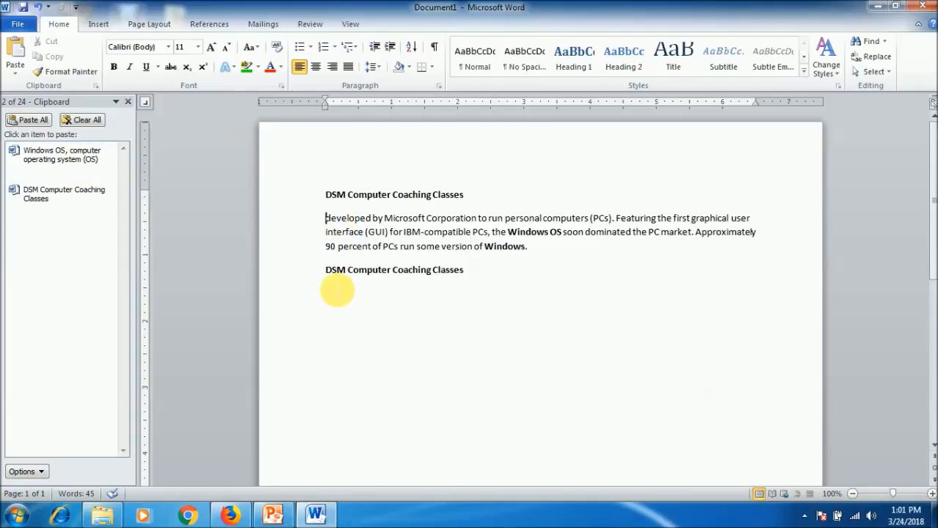
{"action": "key", "text": "ctrl+z"}
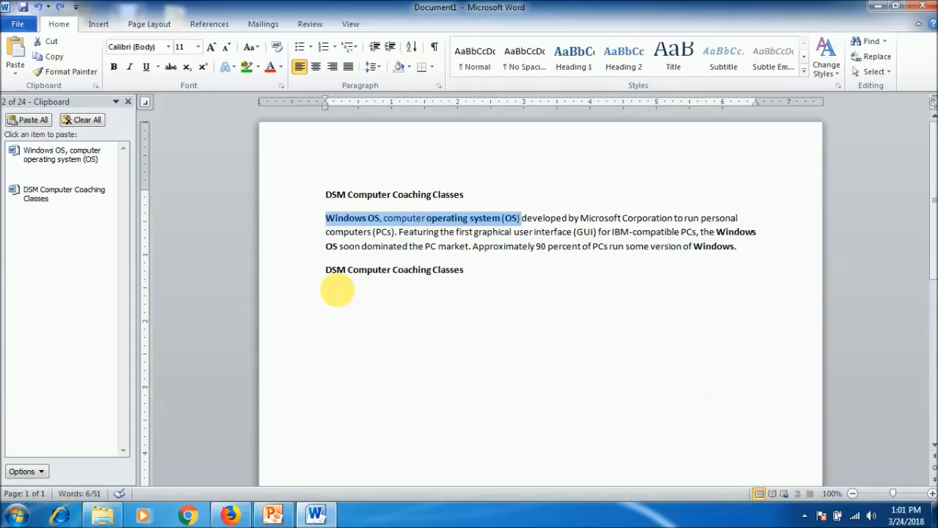
Try deleting the selected Windows OS phrase, undo the deletion, and cut the phrase to the clipboard instead.
{"action": "key", "text": "Delete"}
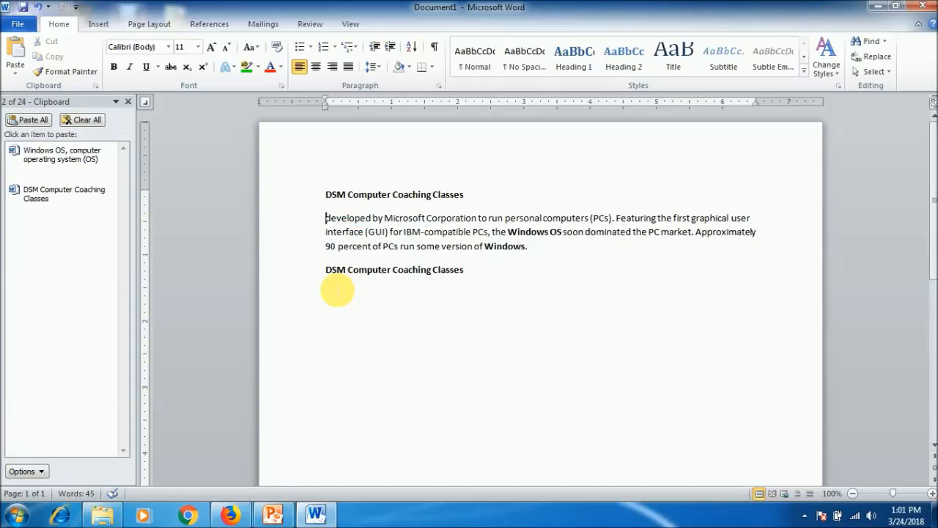
{"action": "key", "text": "ctrl+z"}
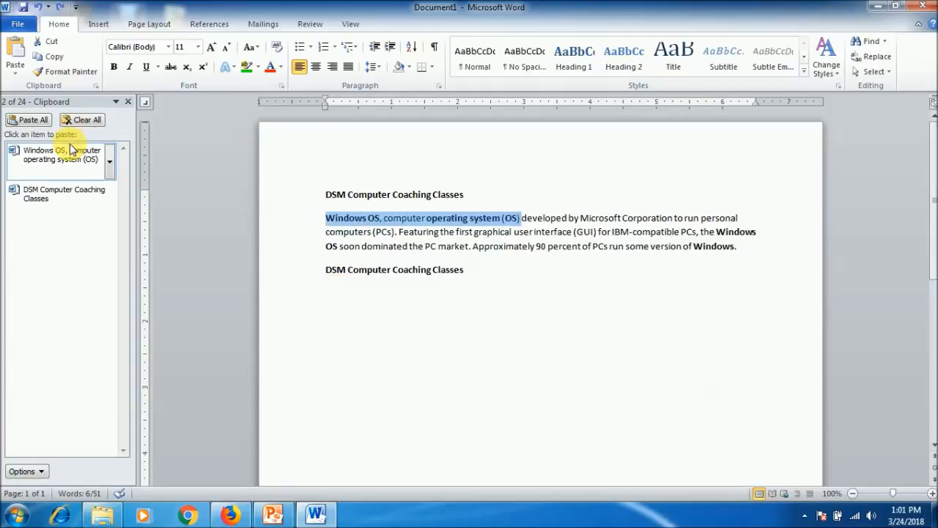
{"action": "left_click", "coordinate": [47, 41]}
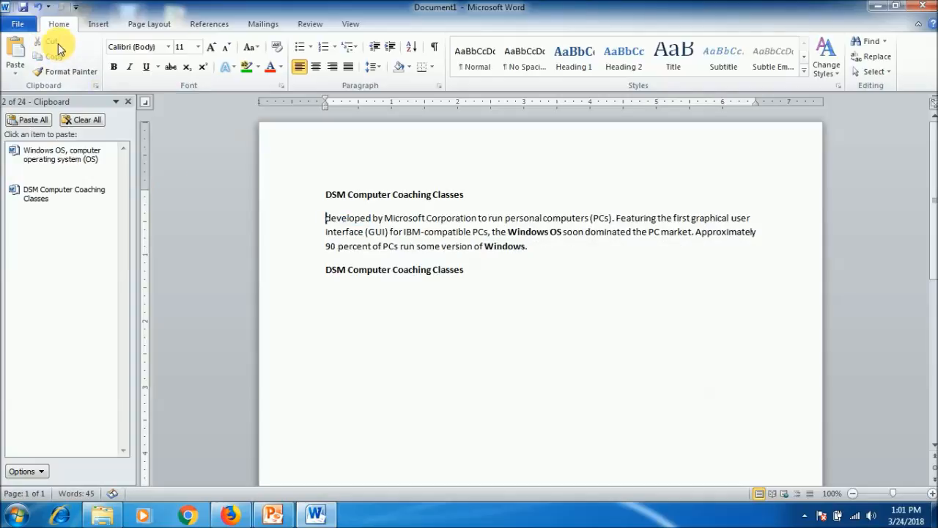
Paste the Windows OS phrase from the Office Clipboard on the empty line below the second heading and view the paste options.
{"action": "left_click", "coordinate": [340, 291]}
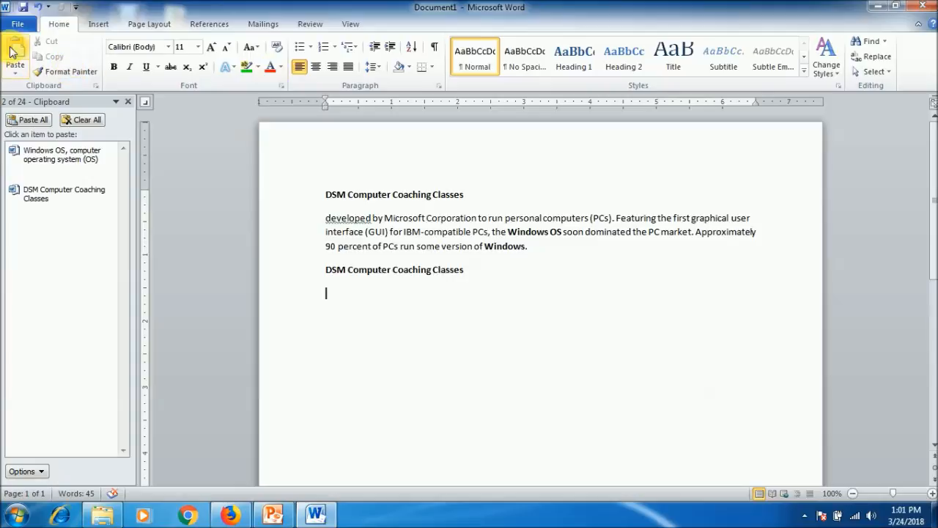
{"action": "left_click", "coordinate": [58, 155]}
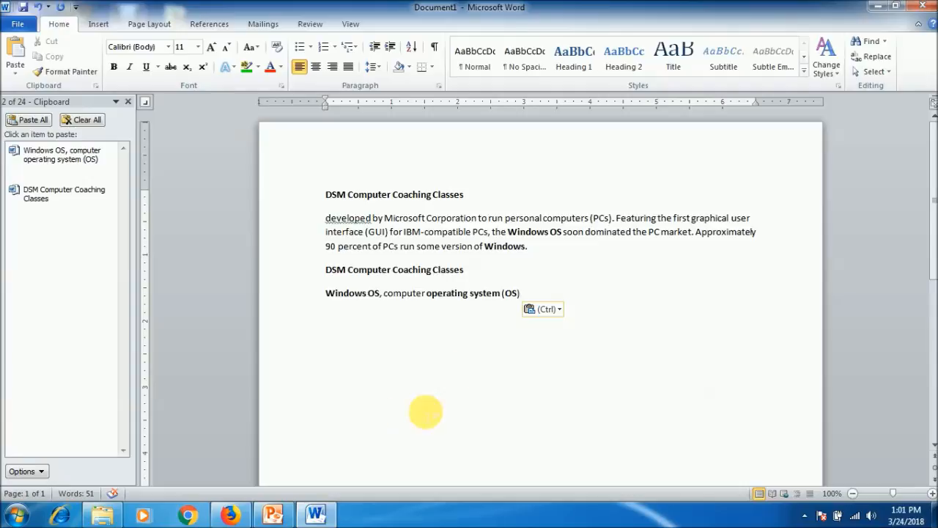
{"action": "left_click", "coordinate": [16, 68]}
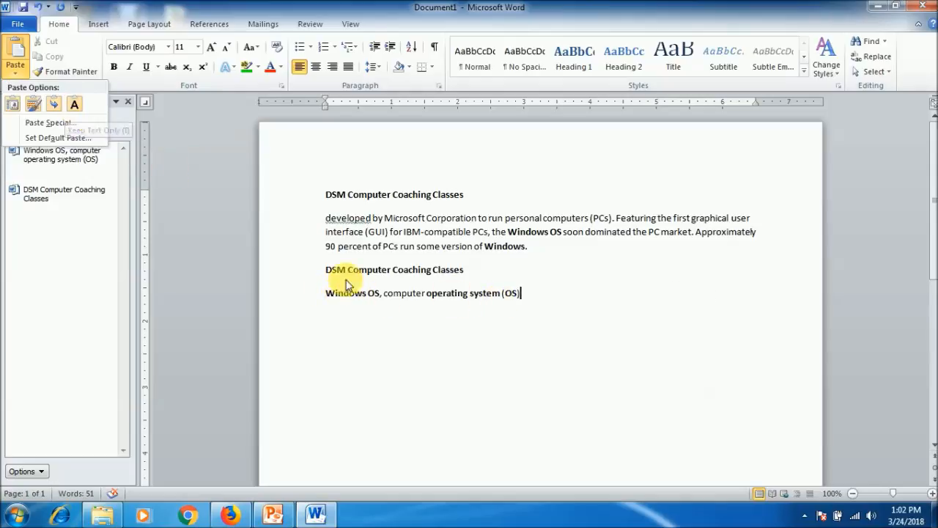
{"action": "key", "text": "Escape"}
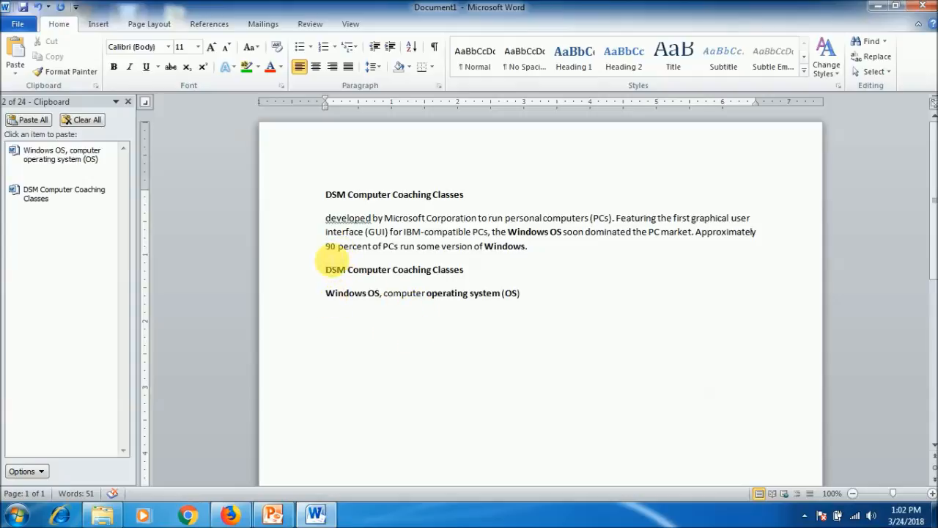
Change the font color of the top DSM Computer Coaching Classes heading to red.
{"action": "left_click_drag", "start_coordinate": [326, 195], "coordinate": [481, 192]}
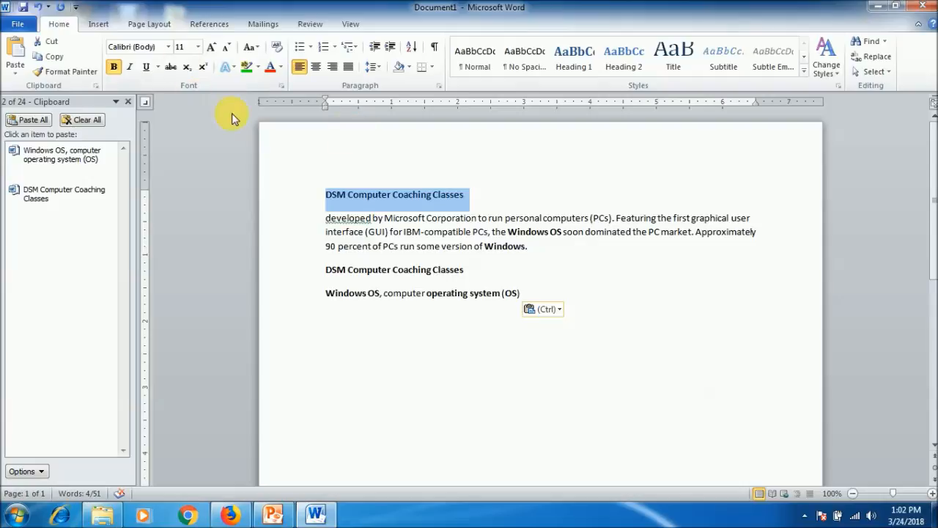
{"action": "left_click", "coordinate": [270, 68]}
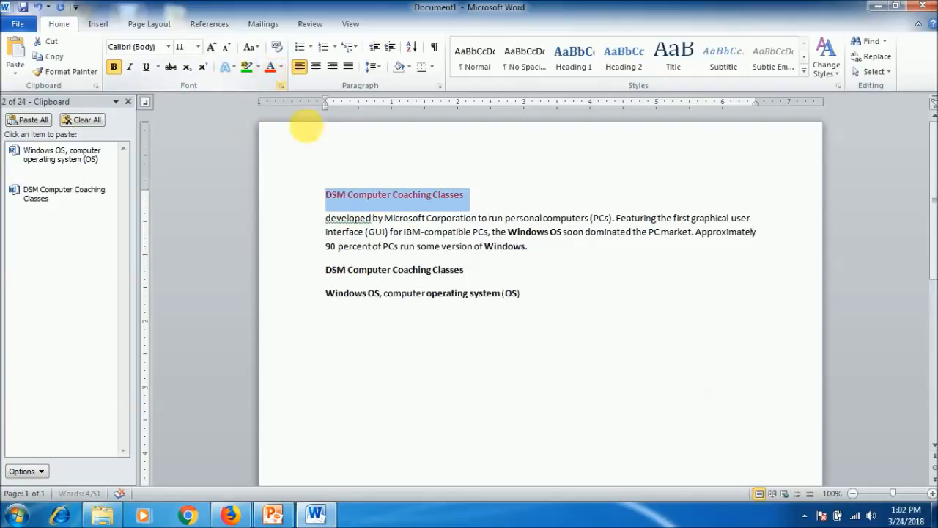
{"action": "left_click", "coordinate": [555, 248]}
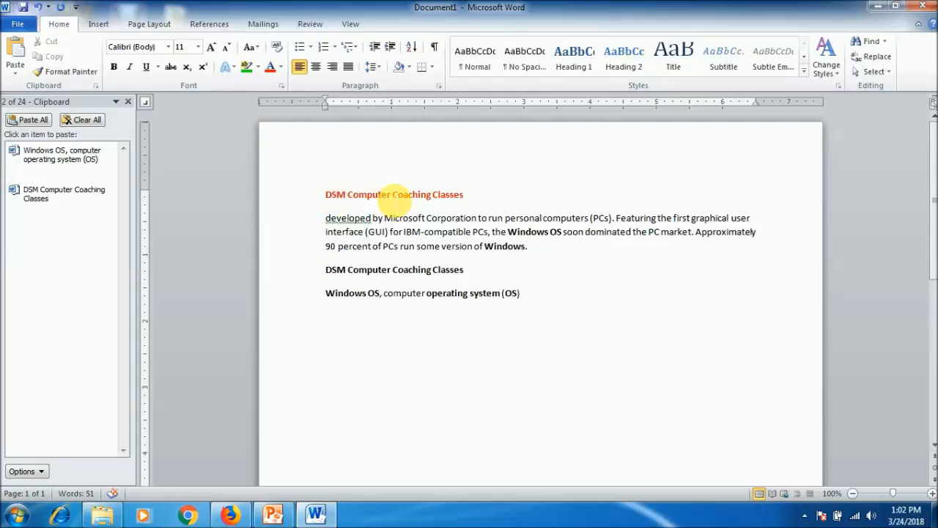
Set the font of the top DSM Computer Coaching Classes heading to Algerian.
{"action": "left_click", "coordinate": [168, 46]}
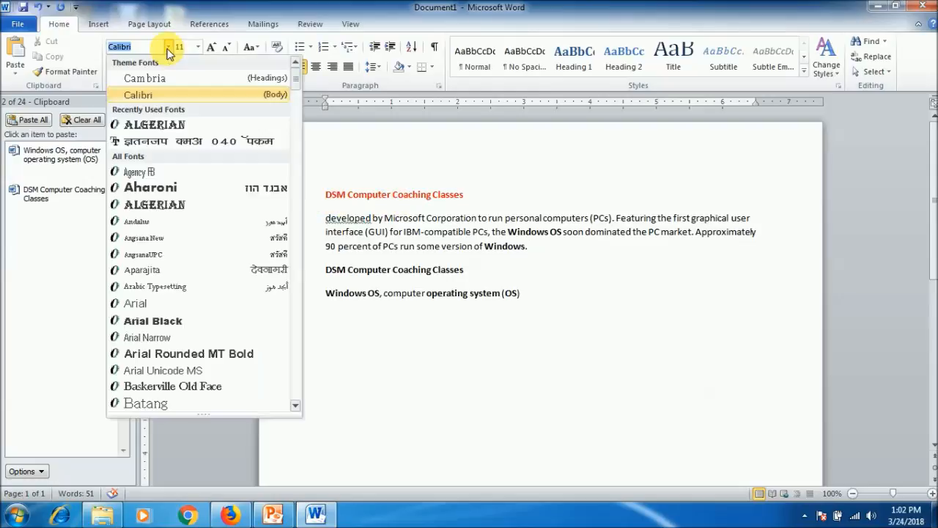
{"action": "left_click", "coordinate": [161, 125]}
{"action": "left_click_drag", "start_coordinate": [475, 194], "coordinate": [314, 181]}
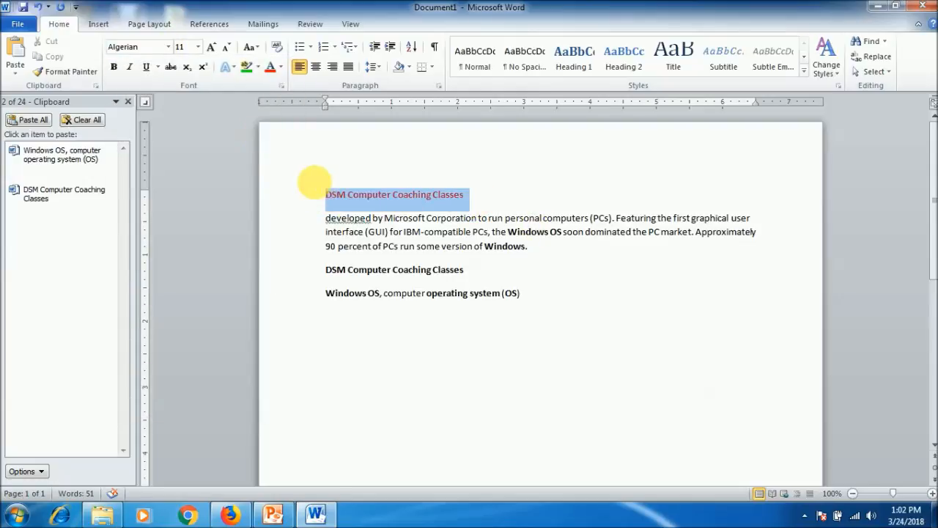
{"action": "left_click", "coordinate": [168, 46]}
{"action": "left_click", "coordinate": [132, 121]}
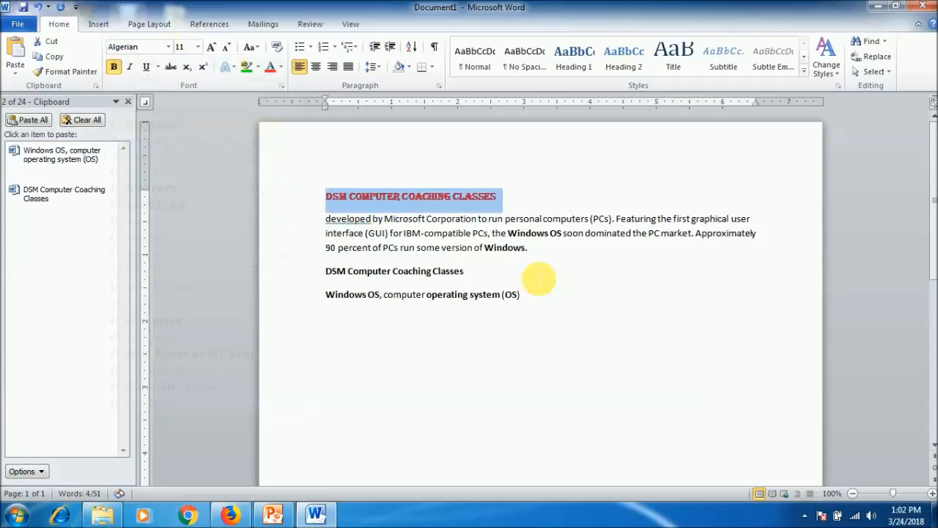
{"action": "left_click", "coordinate": [542, 277]}
{"action": "left_click_drag", "start_coordinate": [330, 197], "coordinate": [503, 201]}
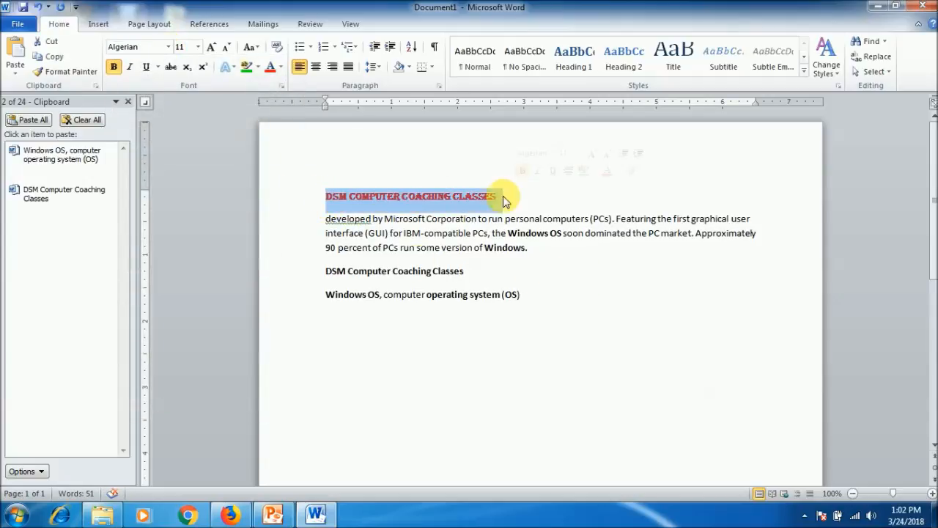
{"action": "left_click_drag", "start_coordinate": [324, 270], "coordinate": [464, 273]}
{"action": "left_click", "coordinate": [562, 276]}
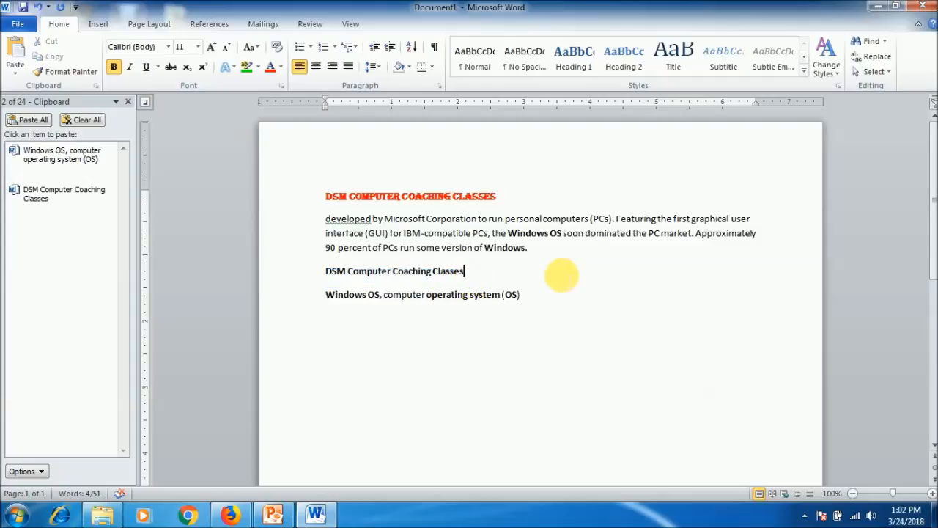
{"action": "left_click", "coordinate": [326, 197]}
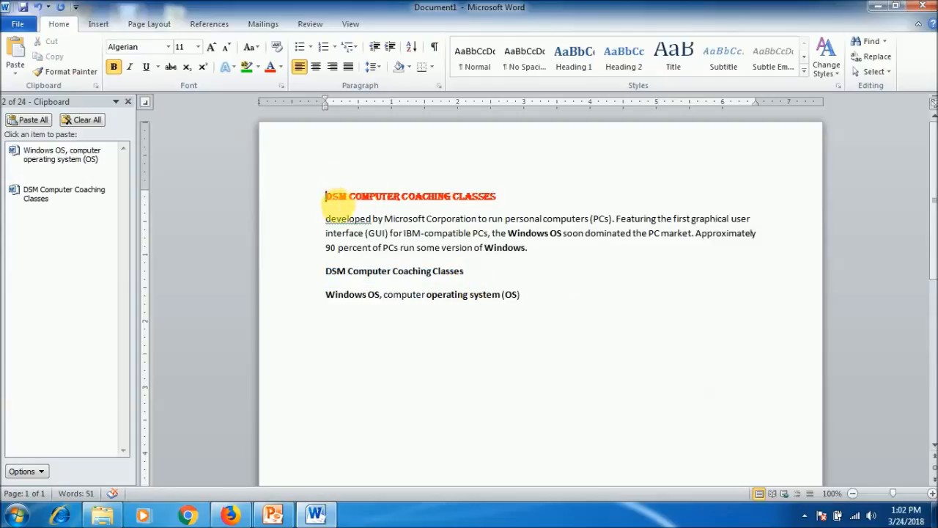